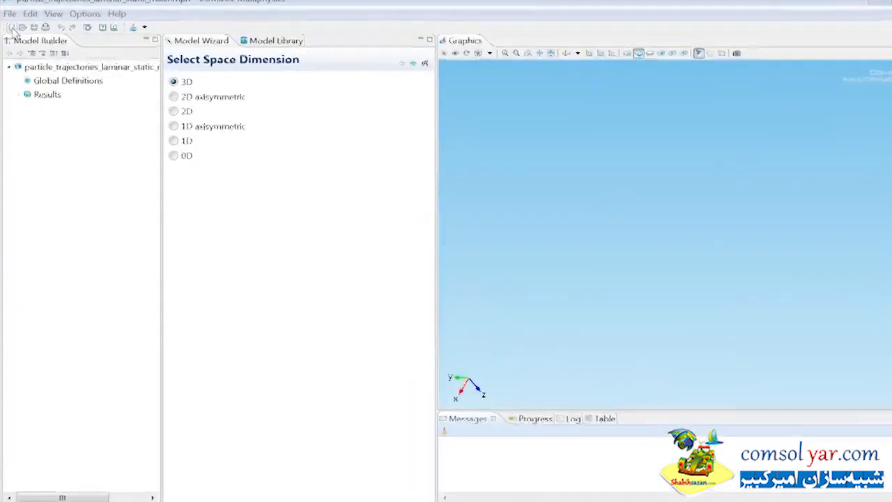
Accept the 3D space dimension and add the Laminar Flow interface from Fluid Flow, Single-Phase Flow
{"action": "left_click", "coordinate": [512, 36]}
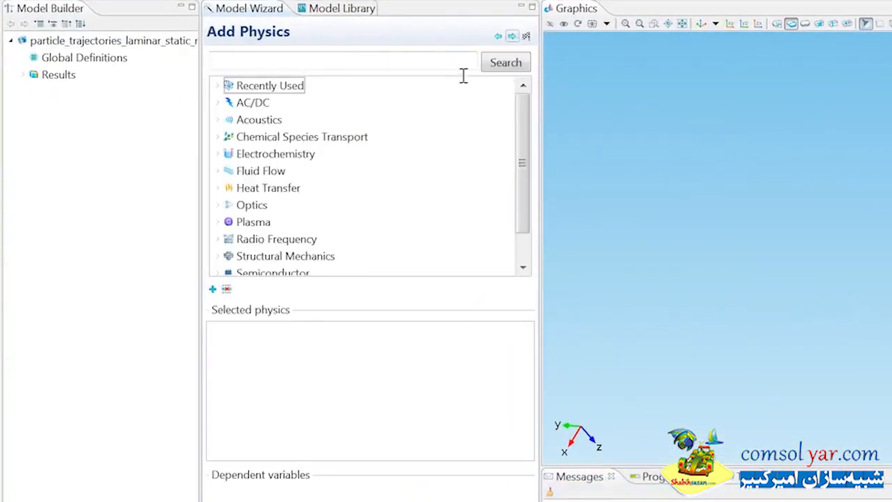
{"action": "left_click", "coordinate": [219, 172]}
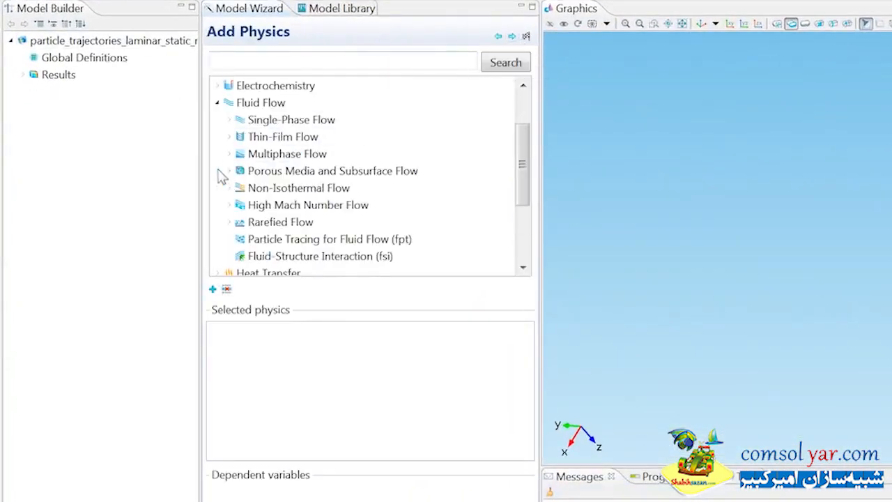
{"action": "left_click", "coordinate": [229, 120]}
{"action": "right_click", "coordinate": [252, 139]}
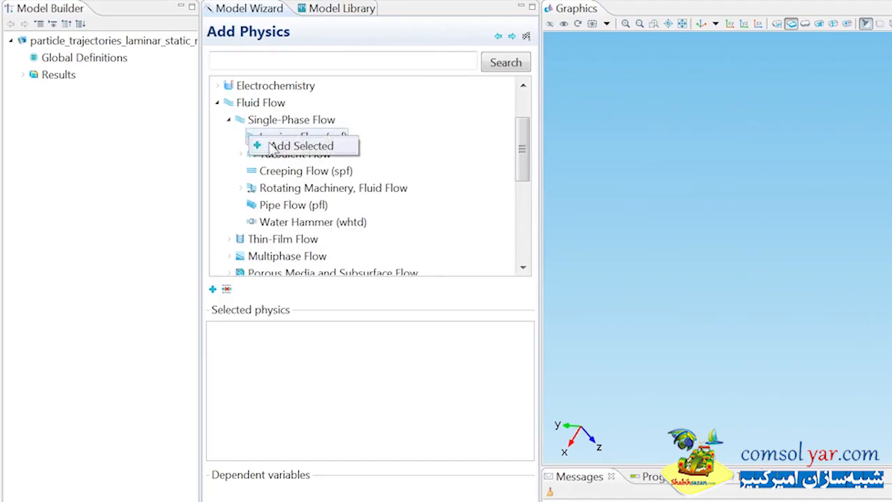
{"action": "left_click", "coordinate": [279, 146]}
Choose the preset Stationary study for the laminar flow physics and finish the model wizard
{"action": "left_click", "coordinate": [497, 38]}
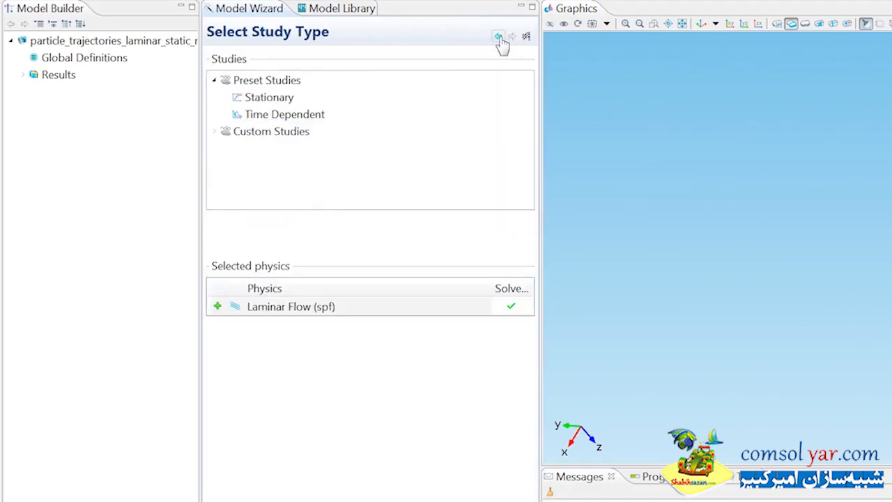
{"action": "left_click", "coordinate": [275, 98]}
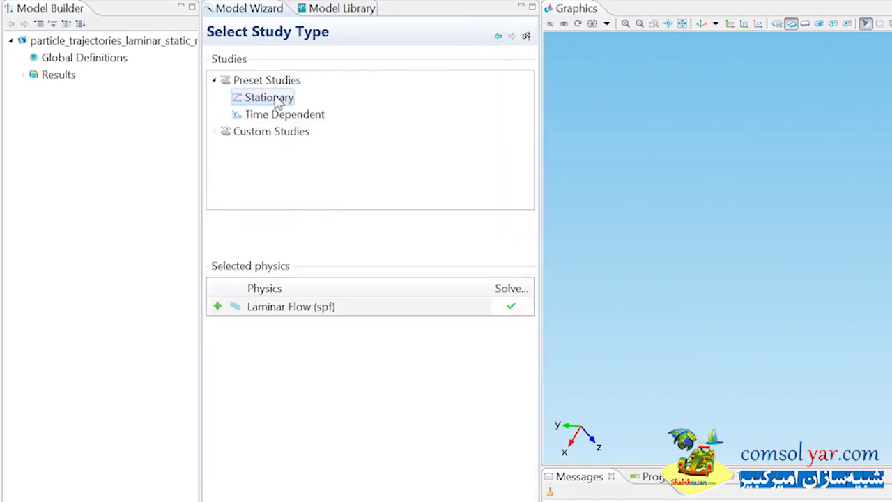
{"action": "left_click", "coordinate": [526, 35]}
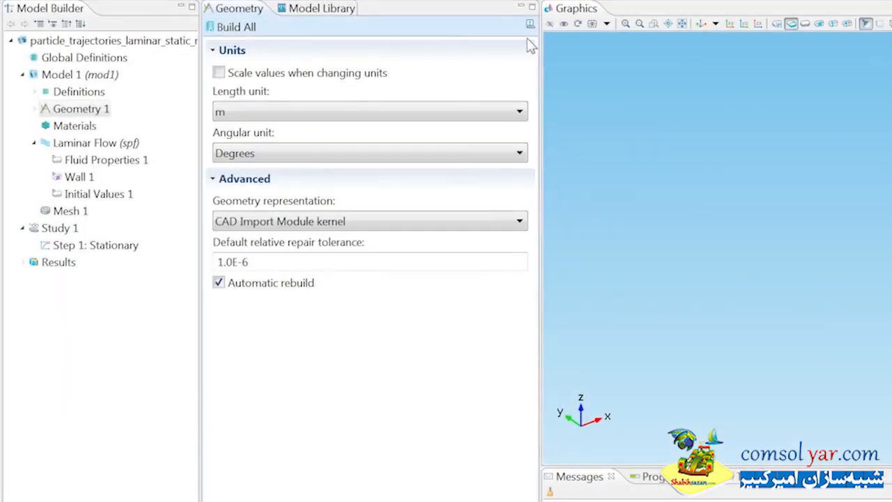
Add an Import feature to Geometry 1 and import the file laminar_mixer_particle.mphbin from the Fluid_Flow models folder
{"action": "right_click", "coordinate": [99, 112]}
{"action": "left_click", "coordinate": [132, 137]}
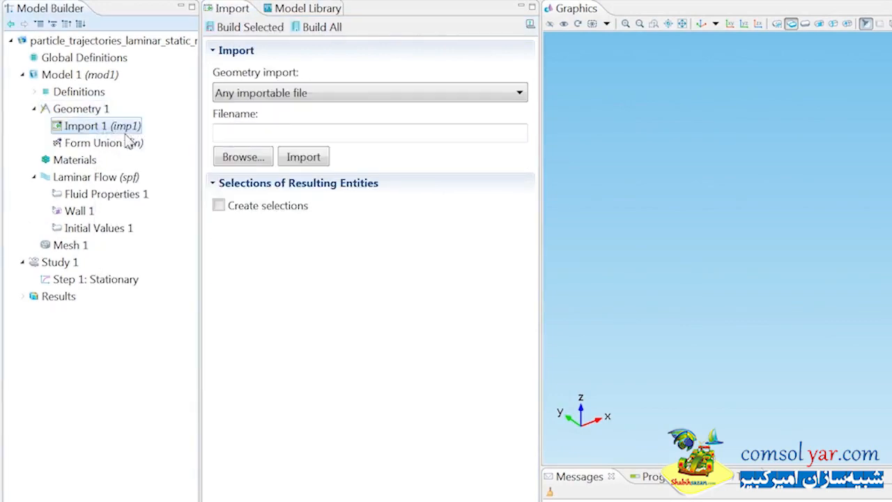
{"action": "left_click", "coordinate": [243, 157]}
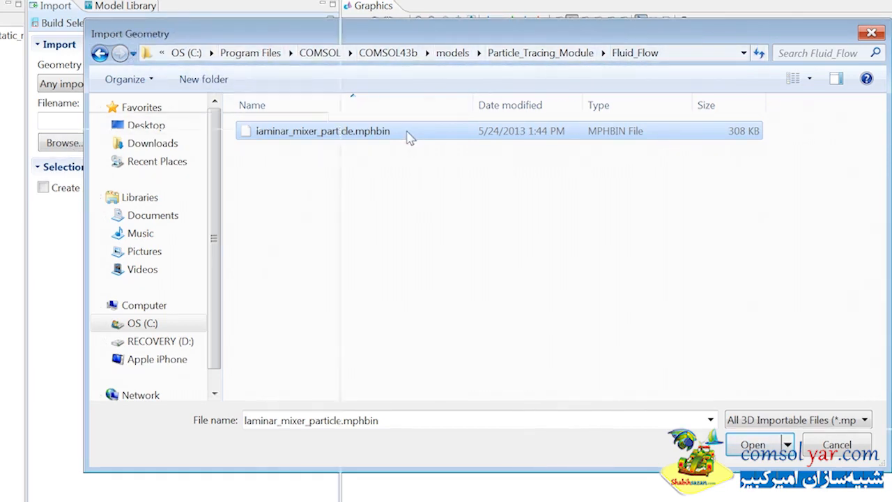
{"action": "double_click", "coordinate": [410, 137]}
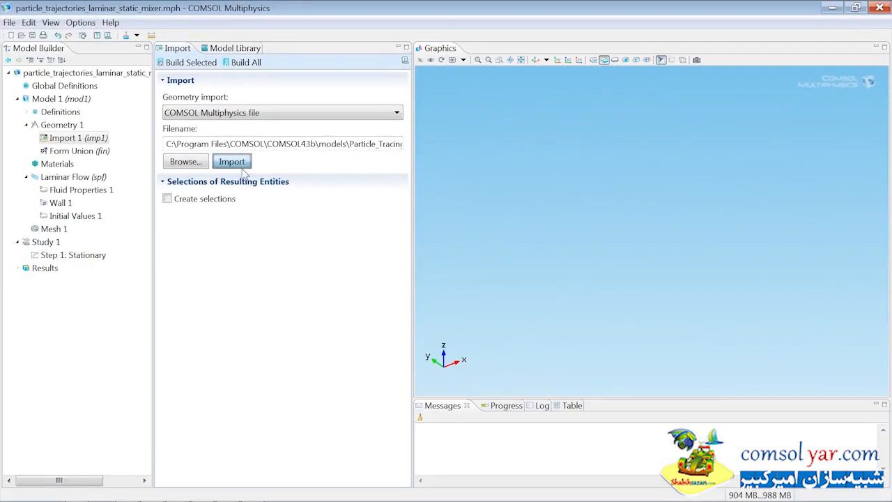
{"action": "left_click", "coordinate": [242, 167]}
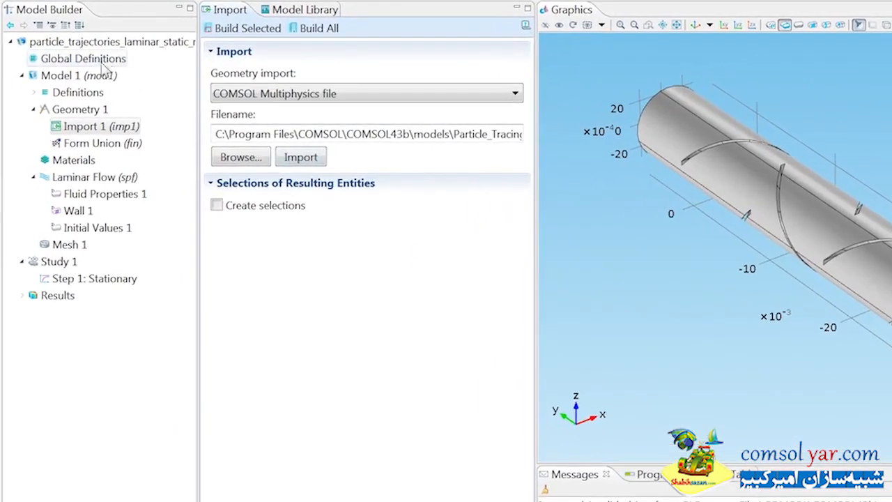
Add global parameters and define ra as 3[mm] with the description Tube radius
{"action": "right_click", "coordinate": [73, 88]}
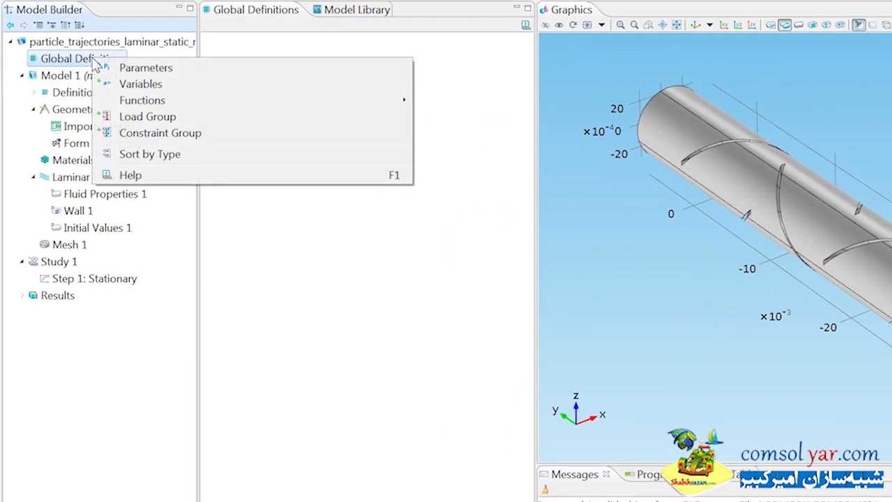
{"action": "left_click", "coordinate": [104, 67]}
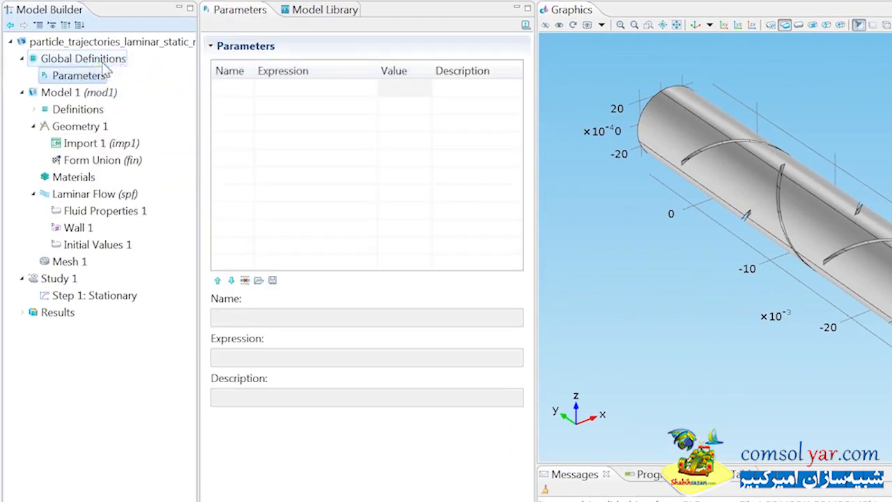
{"action": "left_click", "coordinate": [225, 89]}
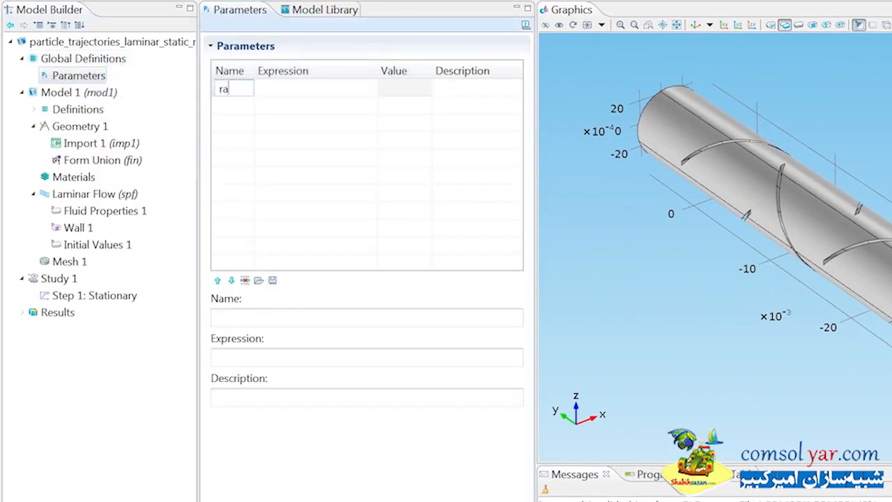
{"action": "type", "text": "ra"}
{"action": "key", "text": "Tab"}
{"action": "type", "text": "3[mm]"}
{"action": "key", "text": "Tab"}
{"action": "type", "text": "Tube radius"}
{"action": "key", "text": "Tab"}
Define a second global parameter u_mean as 1[cm/s] with the description Mean velocity
{"action": "type", "text": "u_mean"}
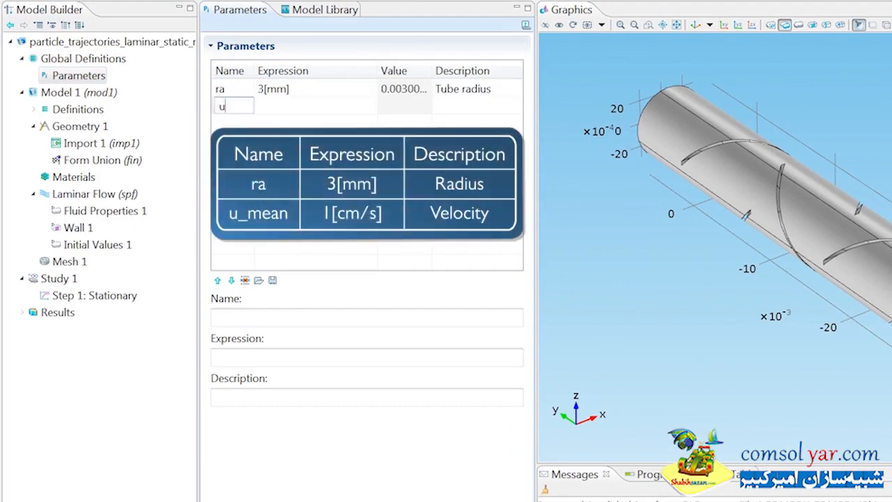
{"action": "key", "text": "Tab"}
{"action": "type", "text": "1[cm/s)"}
{"action": "key", "text": "Tab"}
{"action": "type", "text": "Mean velocity"}
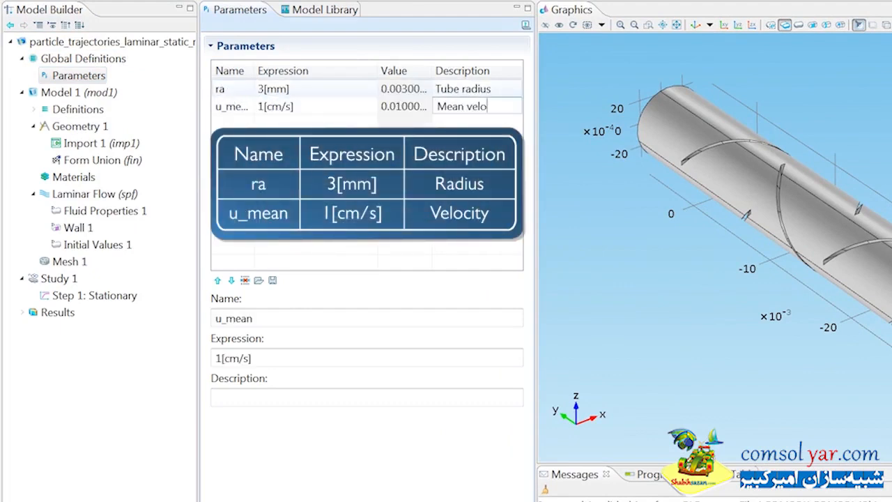
{"action": "key", "text": "Return"}
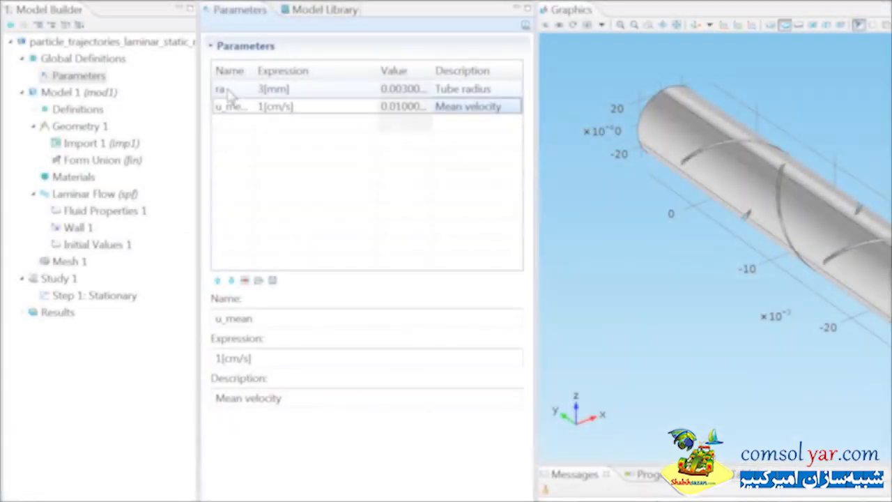
Add a blank material for all domains with density 1000 and dynamic viscosity 1e-3
{"action": "left_click", "coordinate": [84, 175]}
{"action": "right_click", "coordinate": [84, 175]}
{"action": "left_click", "coordinate": [103, 183]}
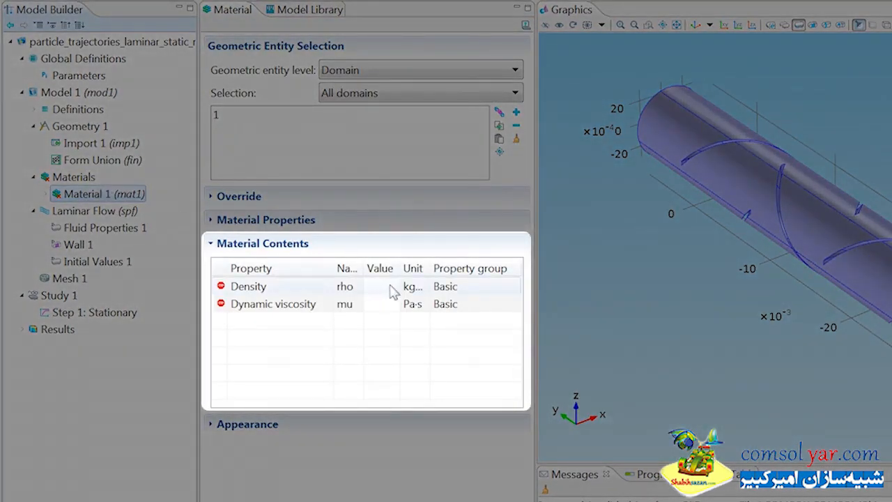
{"action": "left_click", "coordinate": [379, 287]}
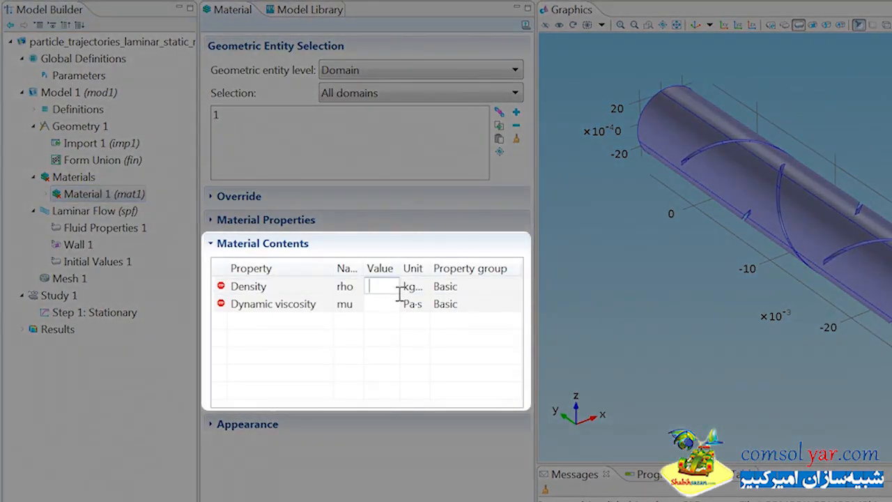
{"action": "type", "text": "1000"}
{"action": "key", "text": "Return"}
{"action": "type", "text": "1e-3"}
{"action": "key", "text": "Return"}
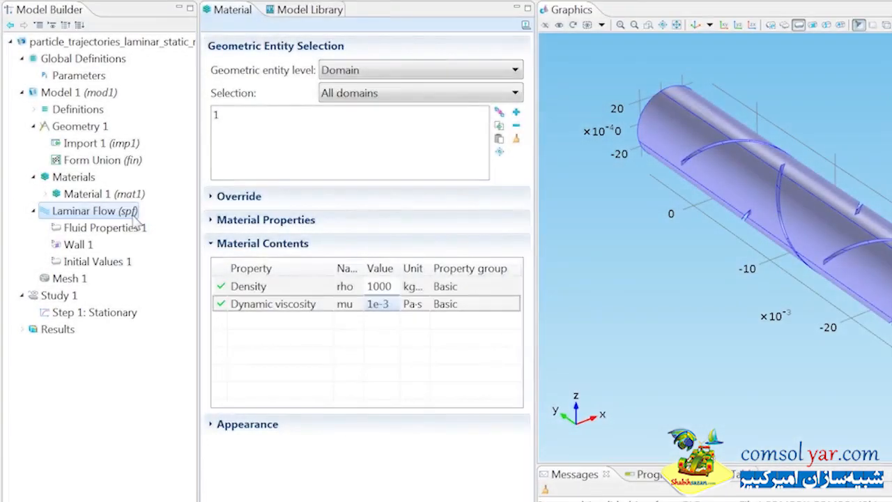
Add an Inlet condition to Laminar Flow and assign it to the tube's circular end face near y = 0
{"action": "right_click", "coordinate": [134, 214]}
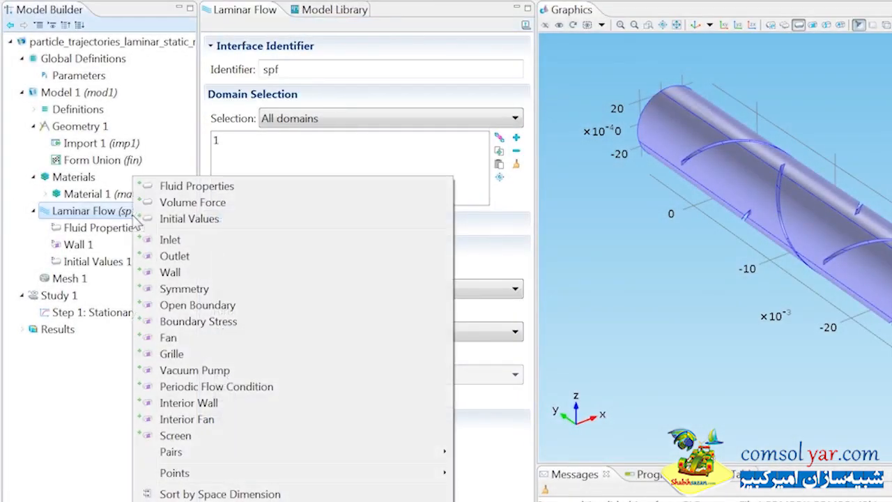
{"action": "left_click", "coordinate": [152, 239]}
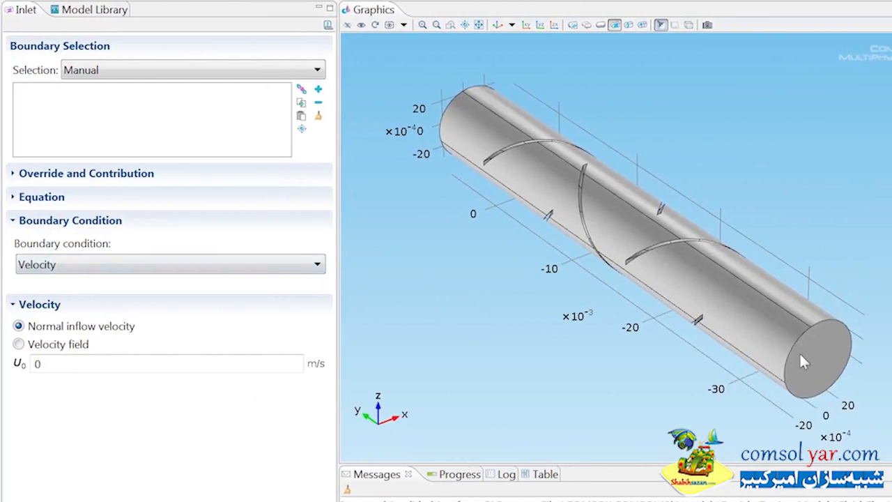
{"action": "left_click_drag", "start_coordinate": [801, 362], "coordinate": [781, 317]}
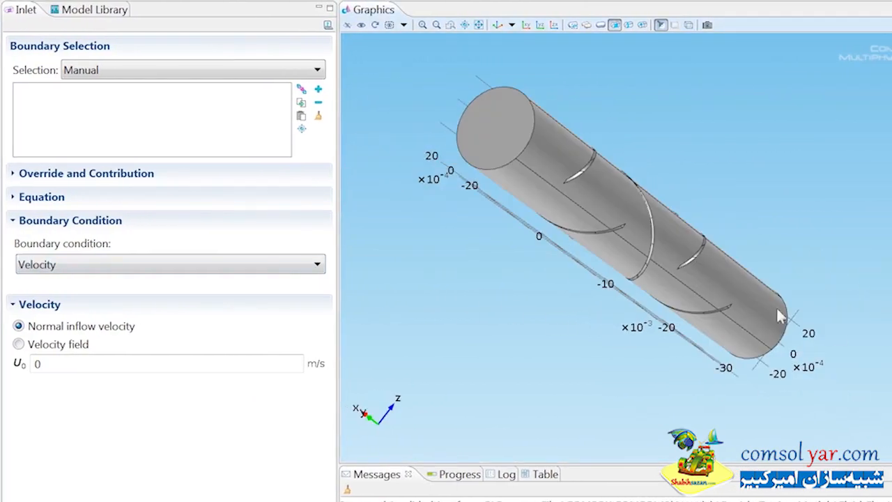
{"action": "left_click", "coordinate": [499, 133]}
Set the inlet's normal inflow velocity to 2*(1-(x^2+z^2)/ra^2)*u_mean
{"action": "left_click", "coordinate": [139, 368]}
{"action": "key", "text": "ctrl+a"}
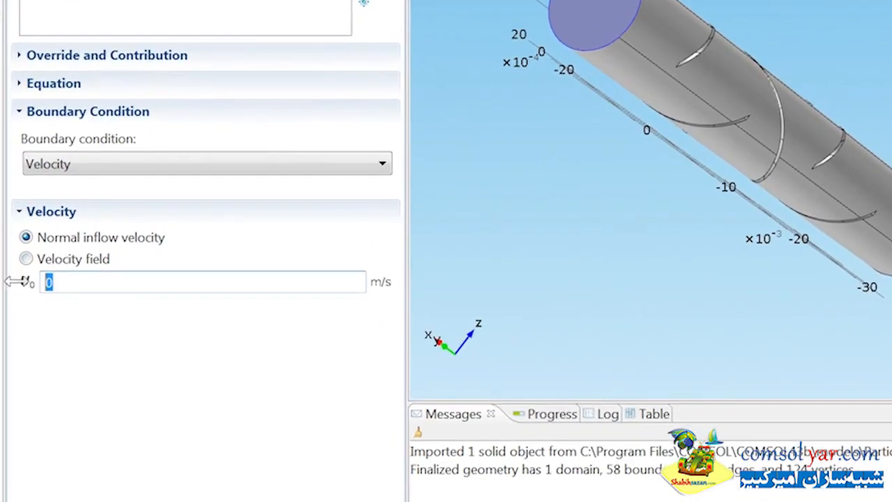
{"action": "type", "text": "2*(1-(x^2+z^2)/ra^2)*u_mean"}
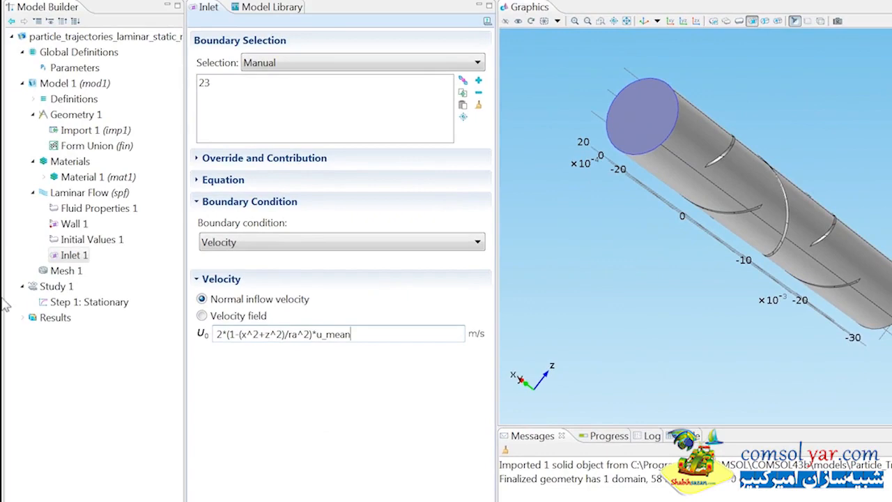
Add an Outlet condition to Laminar Flow and assign it to the circular end face opposite the inlet
{"action": "right_click", "coordinate": [51, 192]}
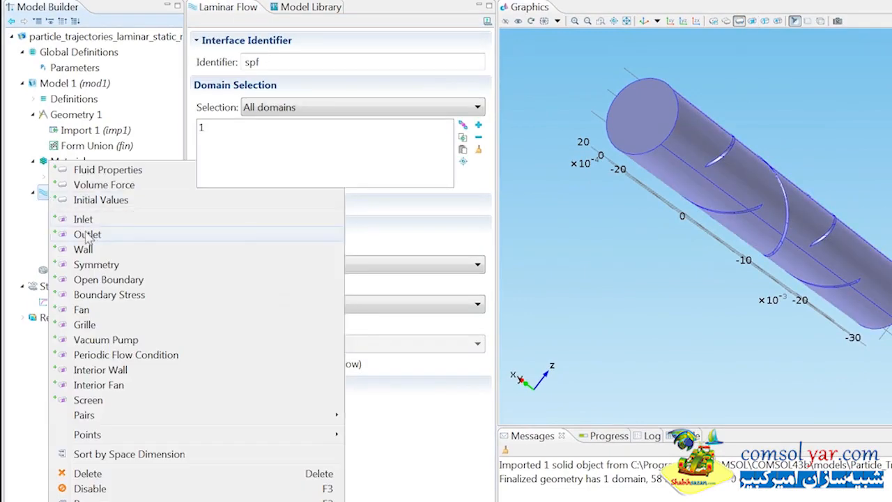
{"action": "left_click", "coordinate": [87, 234]}
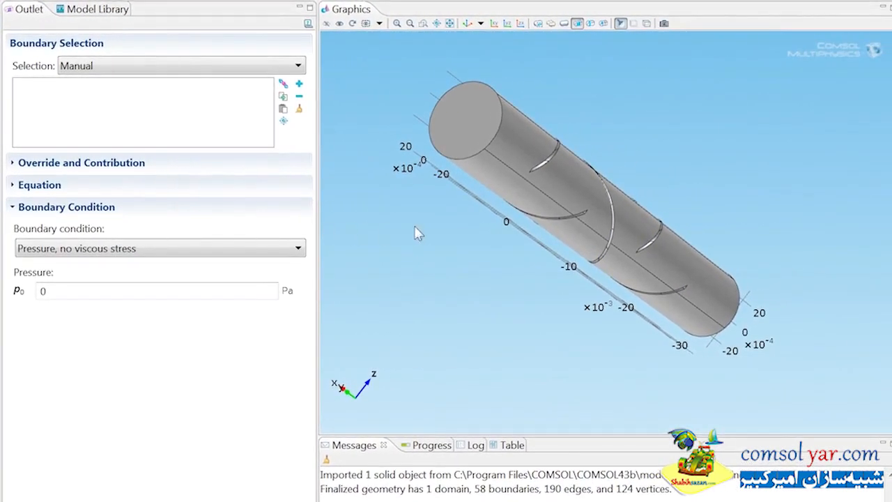
{"action": "left_click_drag", "start_coordinate": [430, 232], "coordinate": [434, 212]}
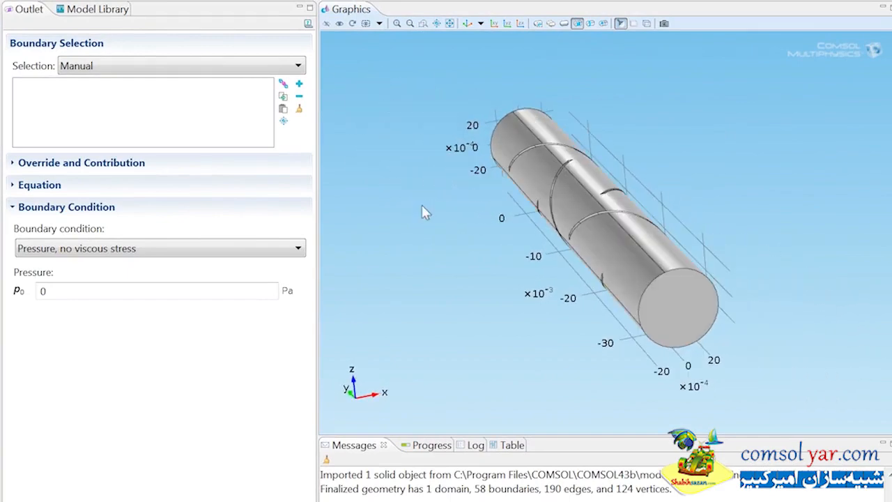
{"action": "left_click", "coordinate": [666, 294]}
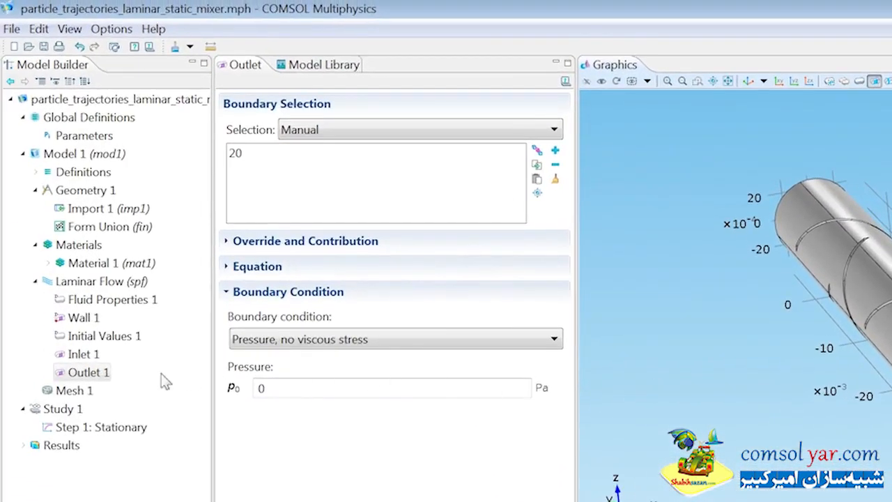
Add a Free Triangular operation to Mesh 1
{"action": "left_click", "coordinate": [78, 390]}
{"action": "right_click", "coordinate": [79, 392]}
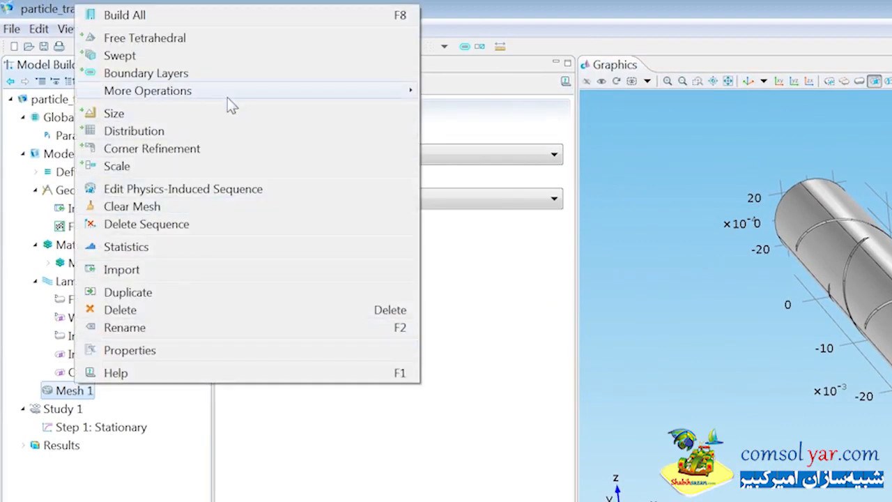
{"action": "mouse_move", "coordinate": [227, 97]}
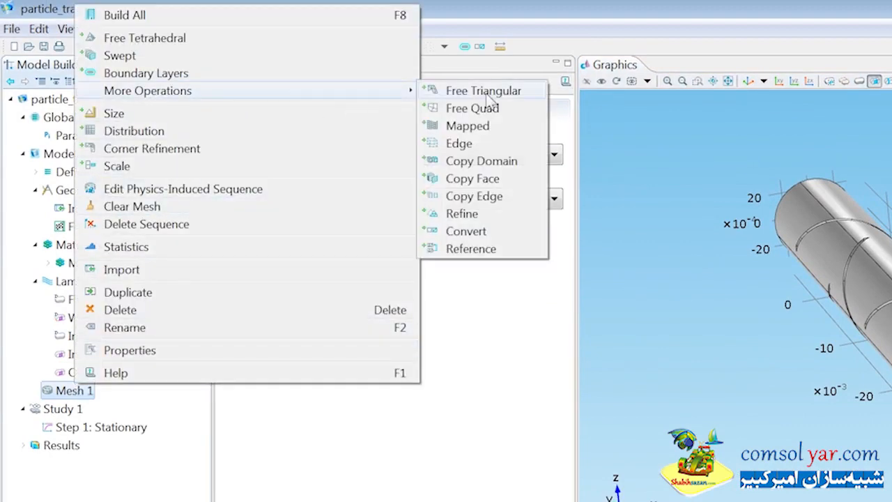
{"action": "left_click", "coordinate": [446, 90]}
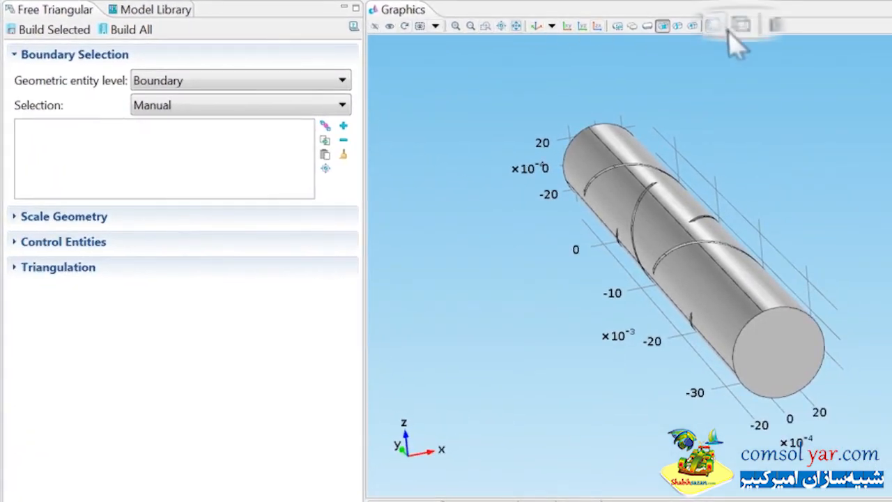
Display the geometry in wireframe and assign boundaries 5 16-18 53-55 to the Free Triangular mesh
{"action": "left_click", "coordinate": [741, 26]}
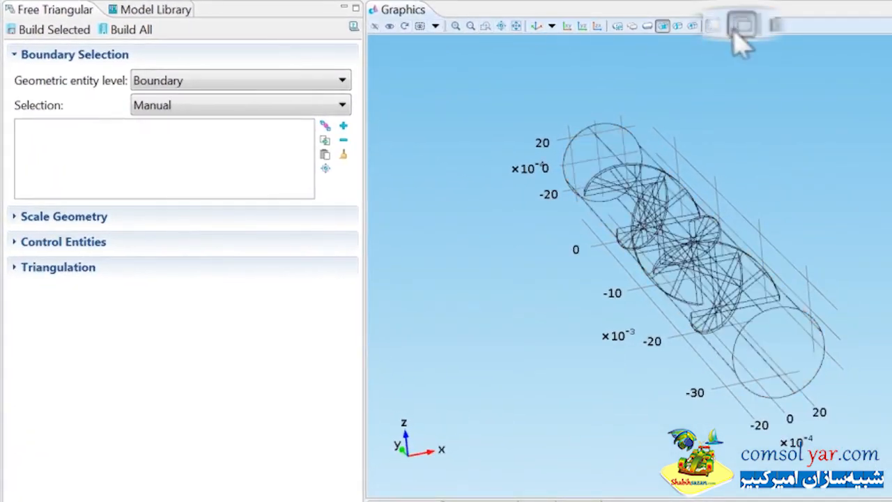
{"action": "left_click", "coordinate": [325, 154]}
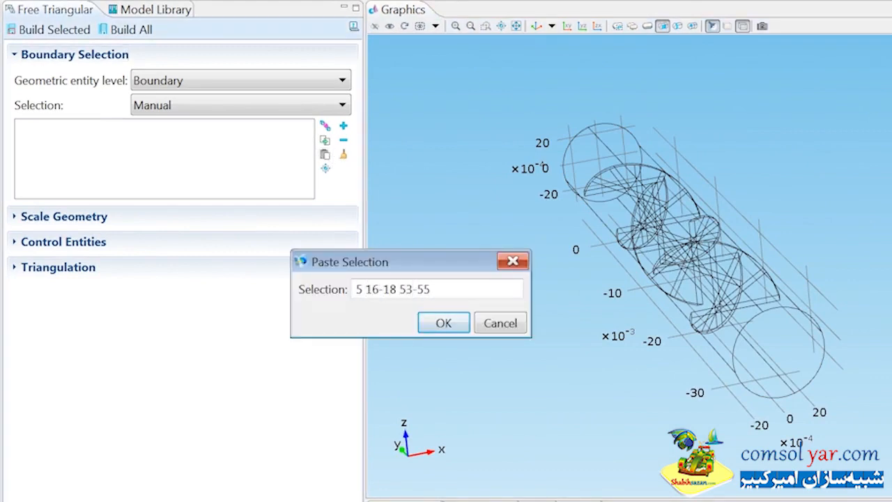
{"action": "left_click", "coordinate": [443, 322]}
{"action": "left_click_drag", "start_coordinate": [556, 259], "coordinate": [579, 327]}
Add a Size node to Free Triangular 1, calibrated for Fluid dynamics with the predefined Extremely fine element size
{"action": "right_click", "coordinate": [129, 330]}
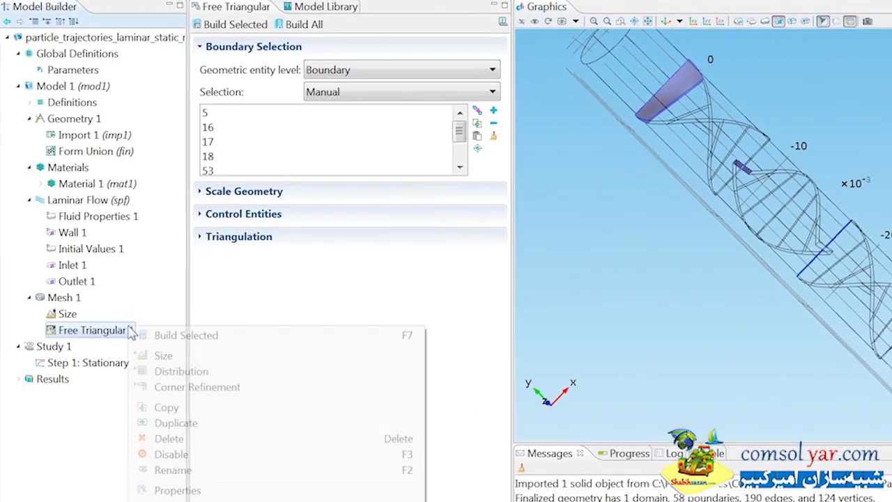
{"action": "left_click", "coordinate": [153, 356]}
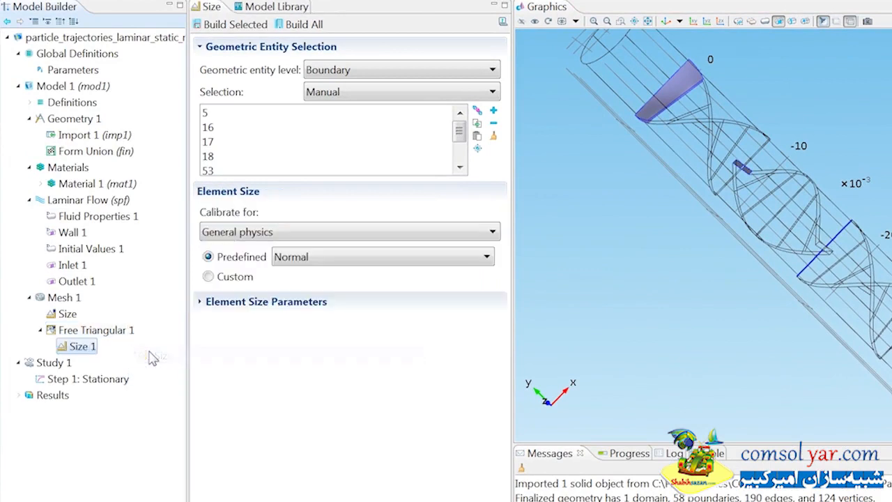
{"action": "left_click", "coordinate": [251, 232]}
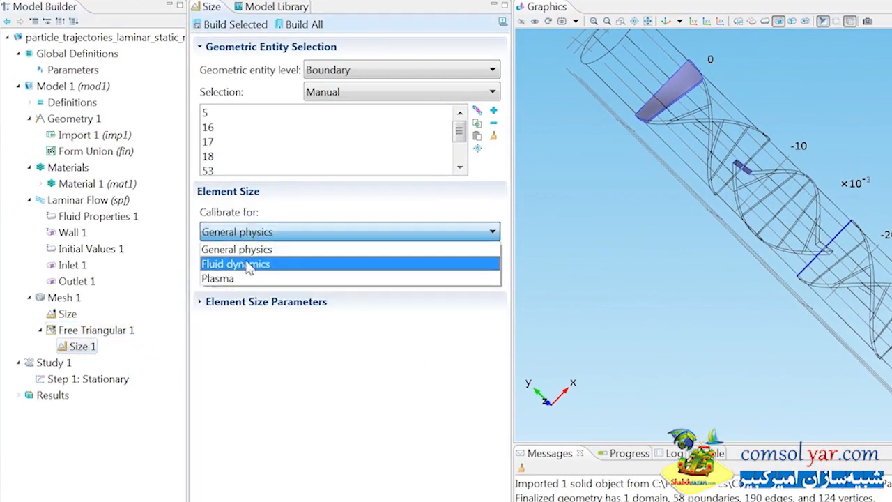
{"action": "left_click", "coordinate": [249, 261]}
{"action": "left_click", "coordinate": [285, 258]}
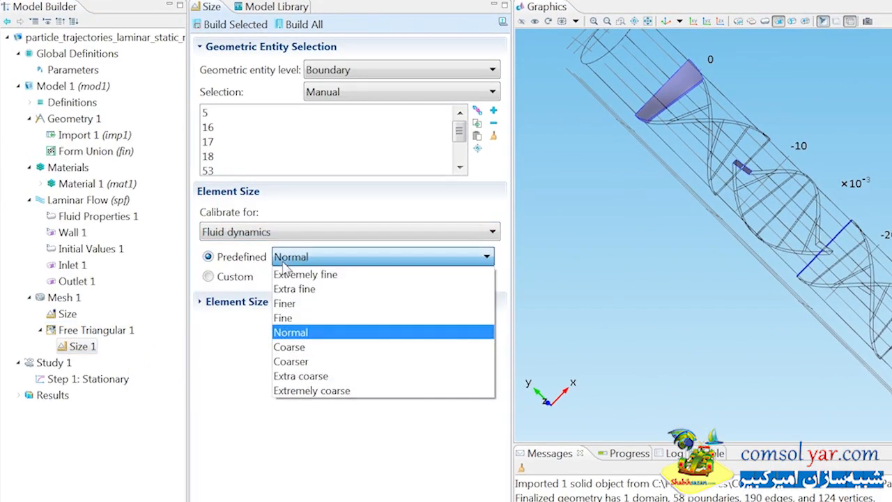
{"action": "left_click", "coordinate": [286, 273]}
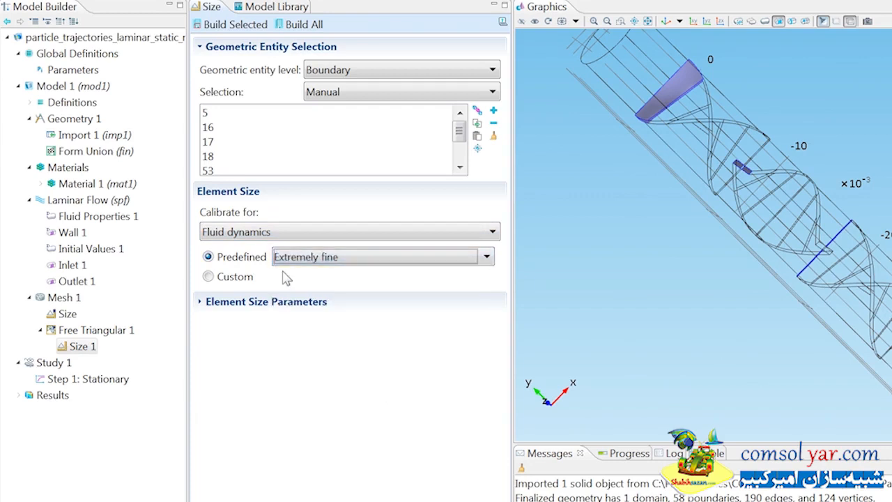
Base the global mesh size on the Extremely fine preset, make it custom, and set the resolution of curvature to 0.15
{"action": "left_click", "coordinate": [66, 315]}
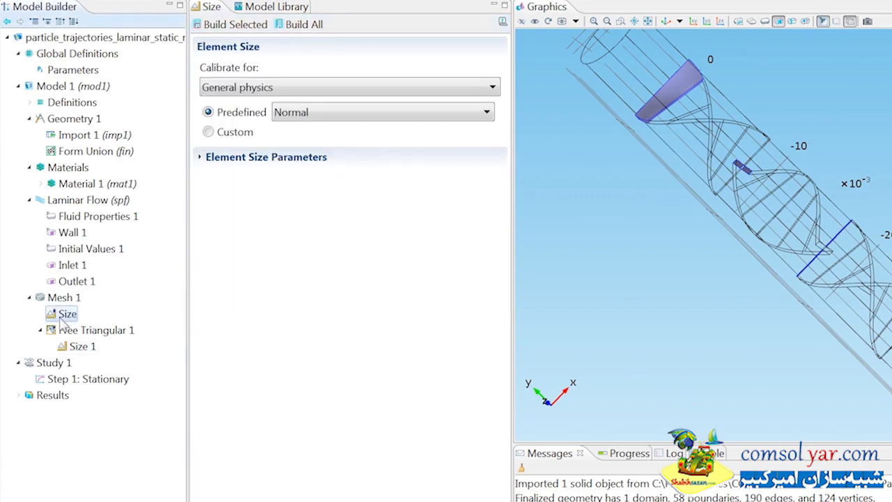
{"action": "left_click", "coordinate": [310, 115]}
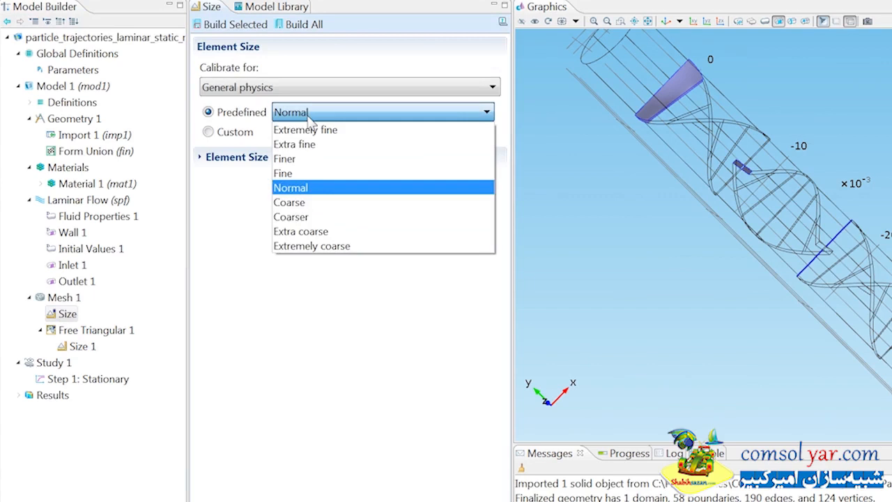
{"action": "left_click", "coordinate": [307, 130]}
{"action": "left_click", "coordinate": [235, 135]}
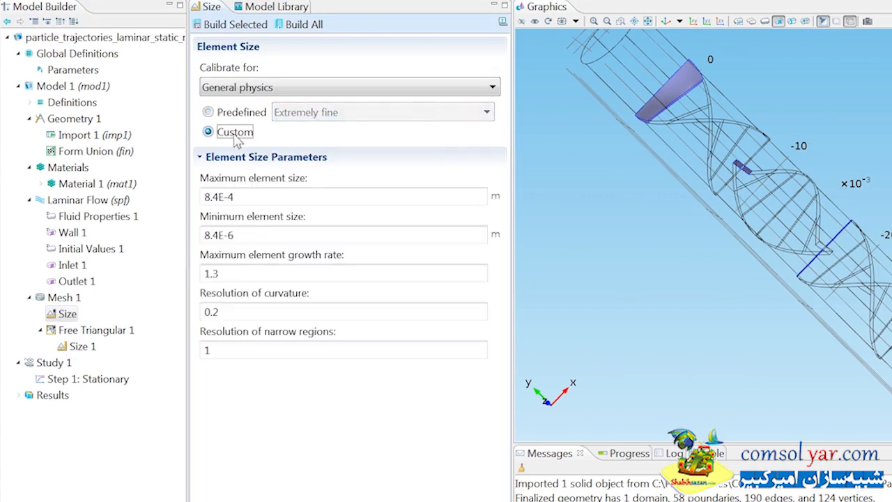
{"action": "left_click", "coordinate": [245, 313]}
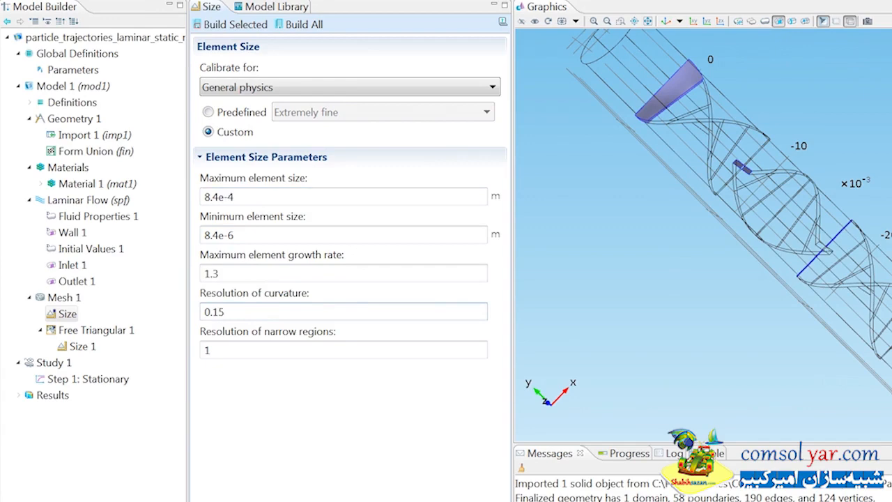
Add a second Free Triangular operation to Mesh 1 and assign it to circular end face 23
{"action": "right_click", "coordinate": [63, 298]}
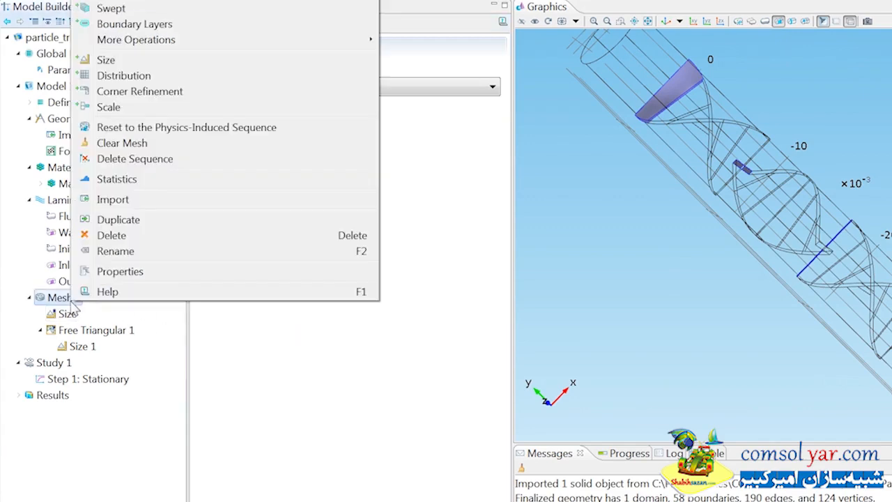
{"action": "mouse_move", "coordinate": [196, 42]}
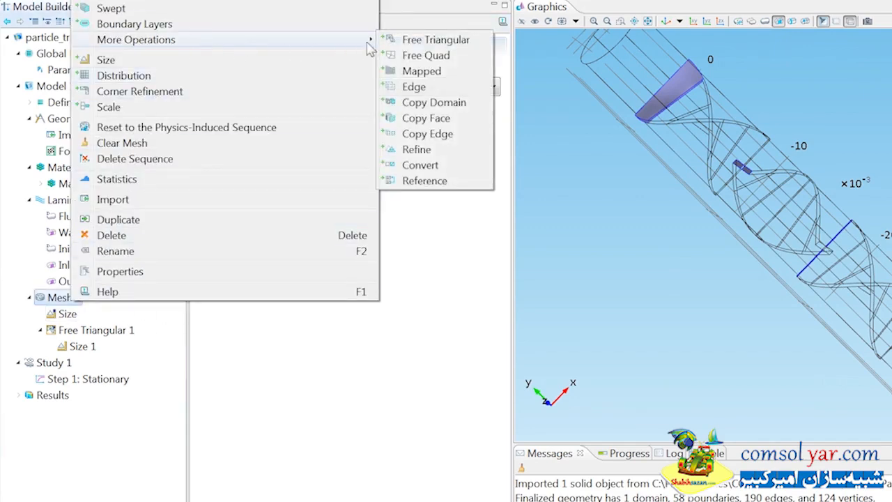
{"action": "left_click", "coordinate": [397, 39]}
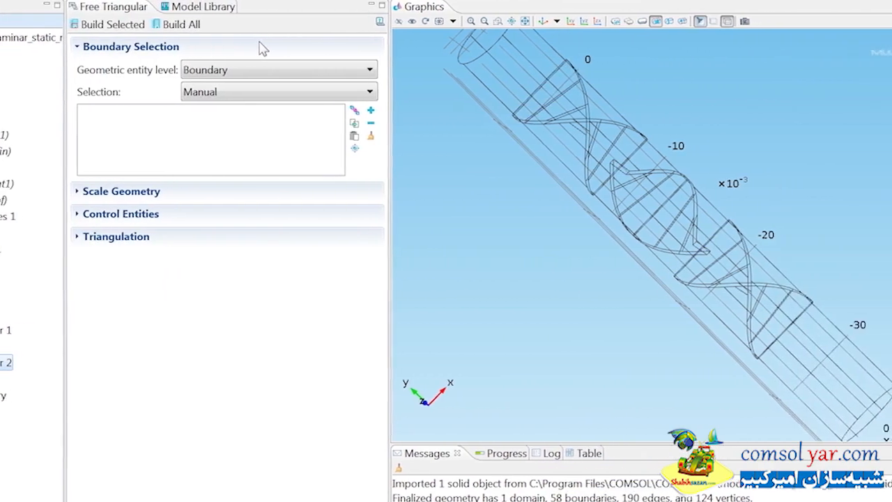
{"action": "left_click", "coordinate": [386, 48]}
{"action": "left_click_drag", "start_coordinate": [726, 224], "coordinate": [751, 243]}
{"action": "left_click_drag", "start_coordinate": [562, 242], "coordinate": [622, 276]}
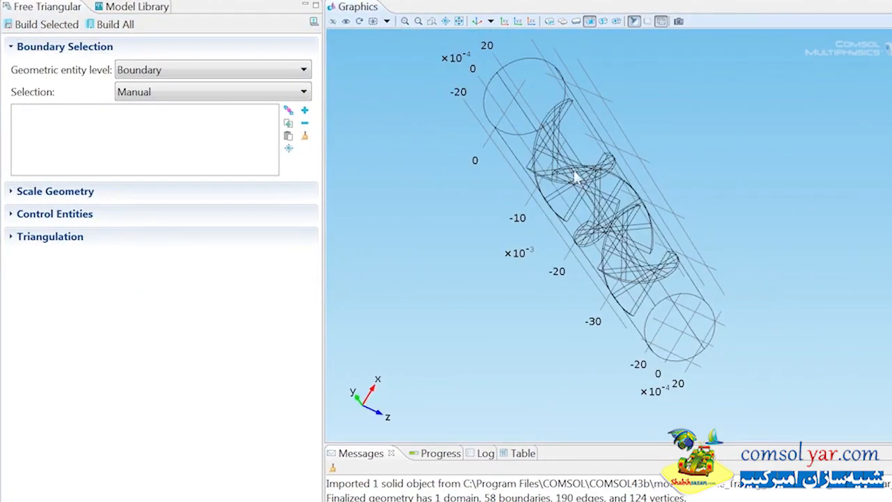
{"action": "left_click", "coordinate": [550, 117]}
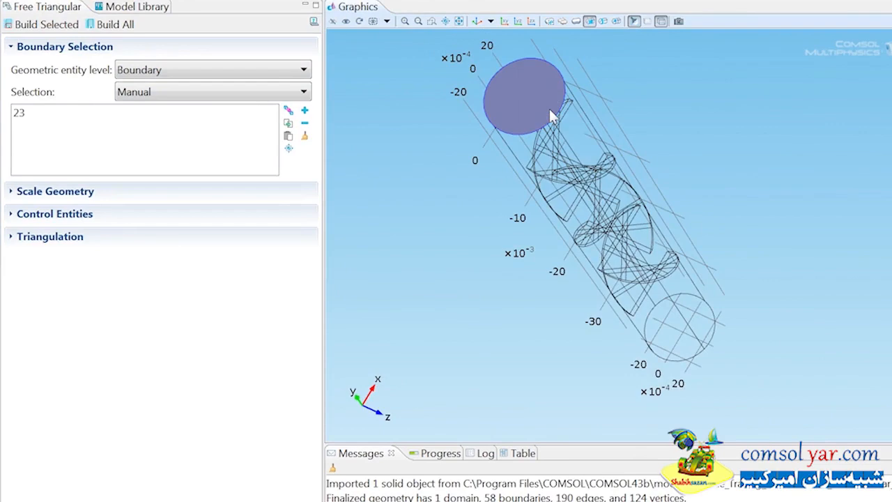
Add a Size node to Free Triangular 2, calibrated for Fluid dynamics with the predefined Extra fine element size
{"action": "right_click", "coordinate": [105, 368]}
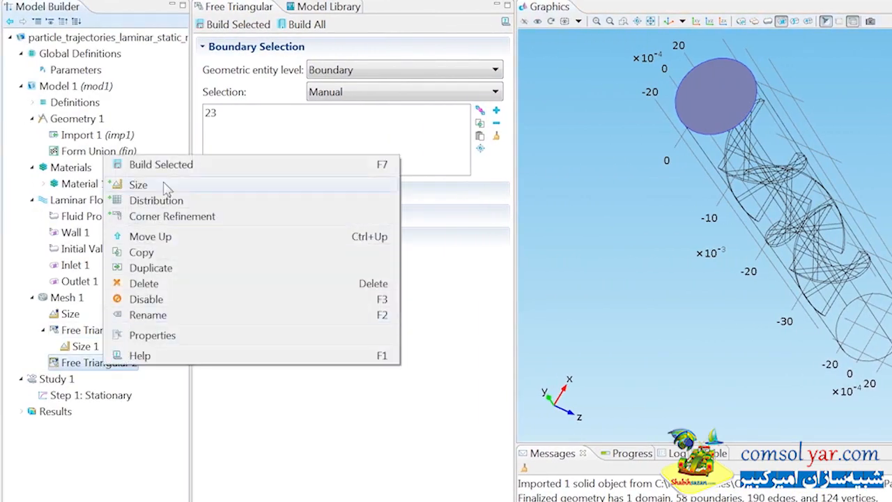
{"action": "left_click", "coordinate": [137, 184]}
{"action": "left_click", "coordinate": [237, 232]}
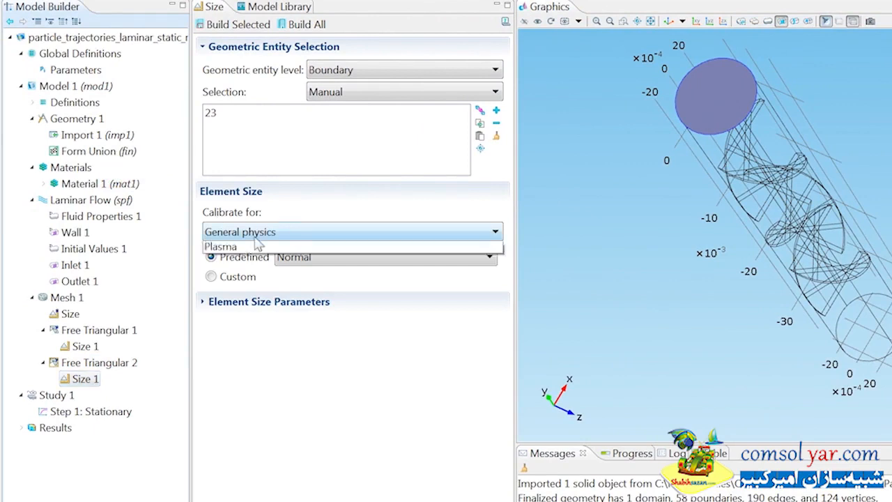
{"action": "left_click", "coordinate": [257, 263]}
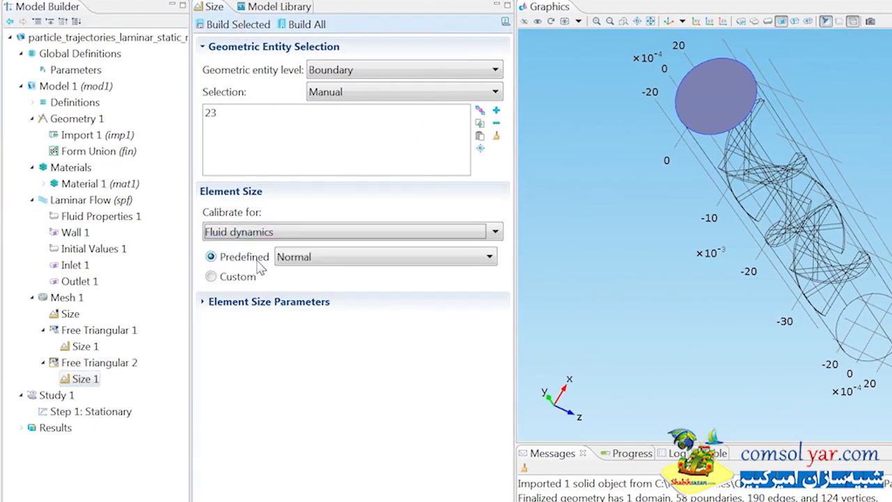
{"action": "left_click", "coordinate": [306, 258]}
{"action": "left_click", "coordinate": [304, 289]}
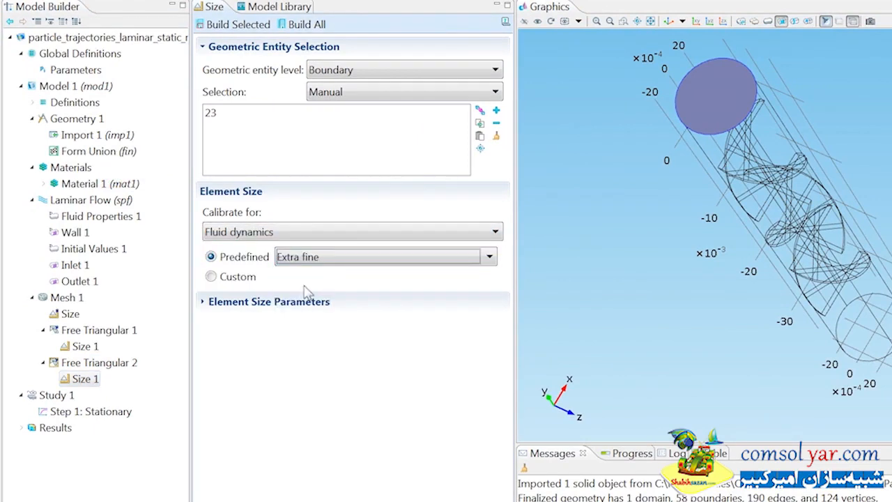
Add a Free Tetrahedral operation for the remaining domain and build the complete mesh
{"action": "left_click", "coordinate": [76, 298]}
{"action": "right_click", "coordinate": [77, 298]}
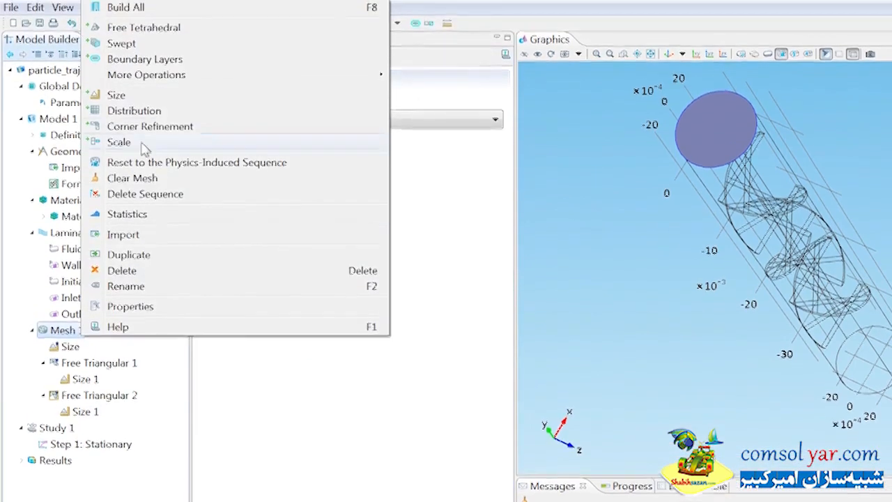
{"action": "left_click", "coordinate": [176, 52]}
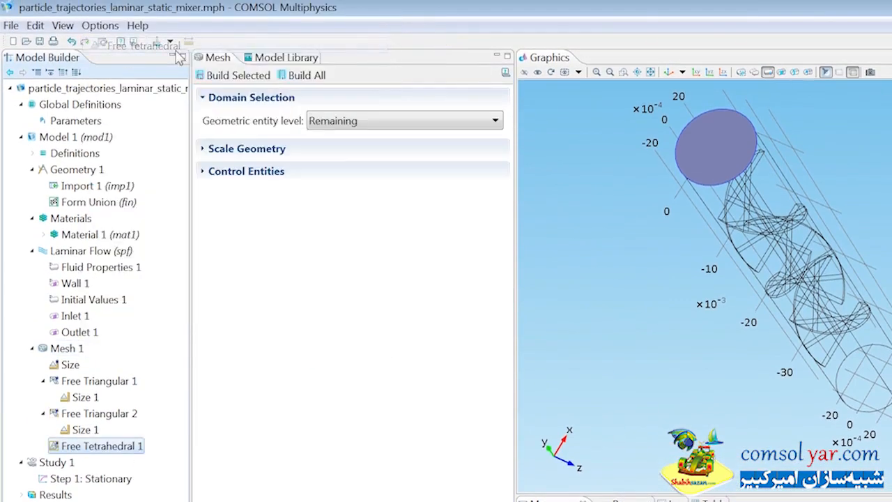
{"action": "left_click", "coordinate": [304, 76]}
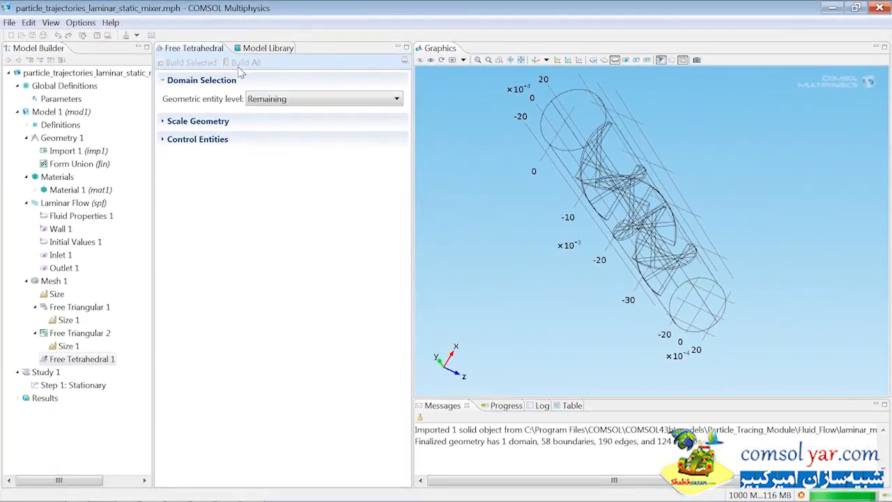
{"action": "left_click", "coordinate": [535, 61]}
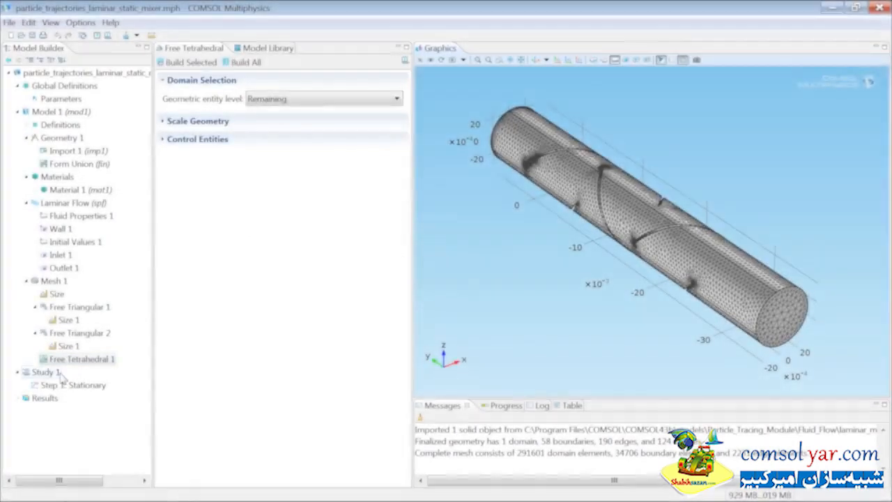
Compute Study 1 and examine the velocity slice plot and the pressure contour plot of the mixer
{"action": "right_click", "coordinate": [41, 371]}
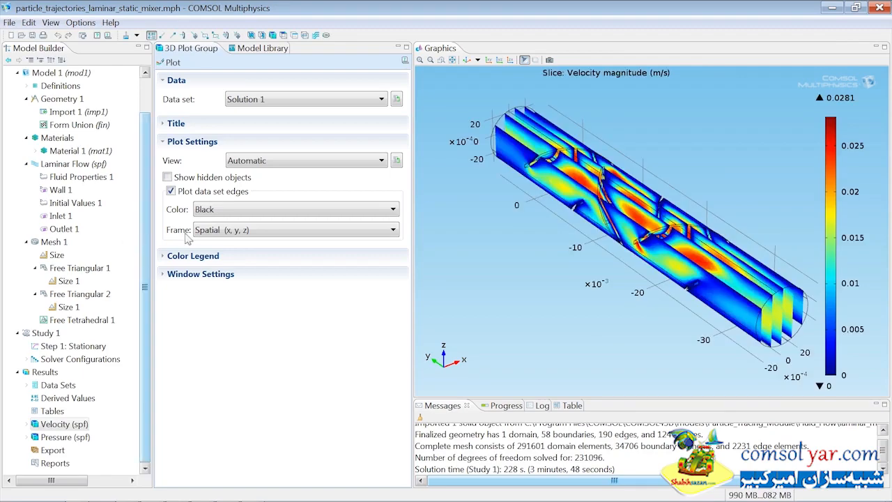
{"action": "left_click_drag", "start_coordinate": [500, 193], "coordinate": [544, 233]}
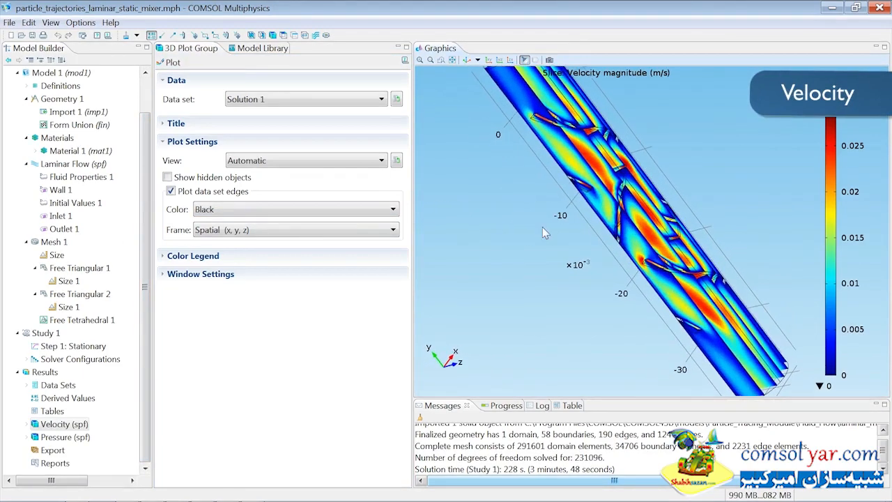
{"action": "left_click", "coordinate": [64, 437]}
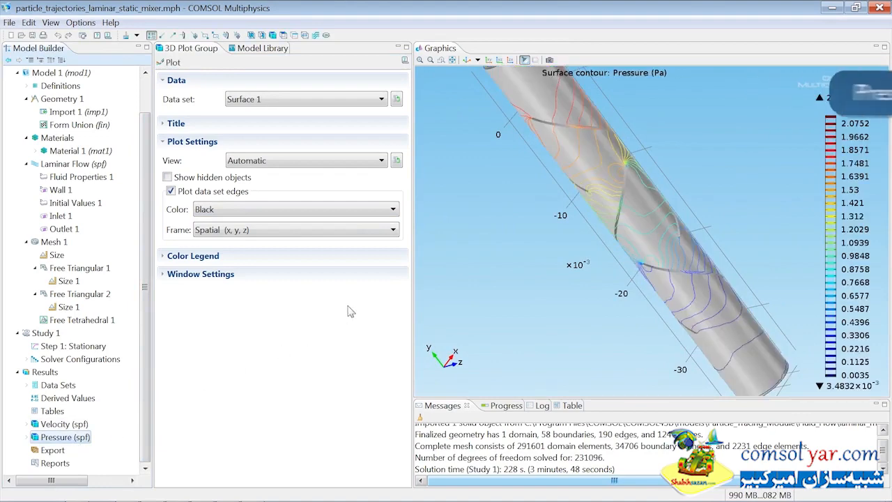
{"action": "left_click_drag", "start_coordinate": [545, 225], "coordinate": [439, 389]}
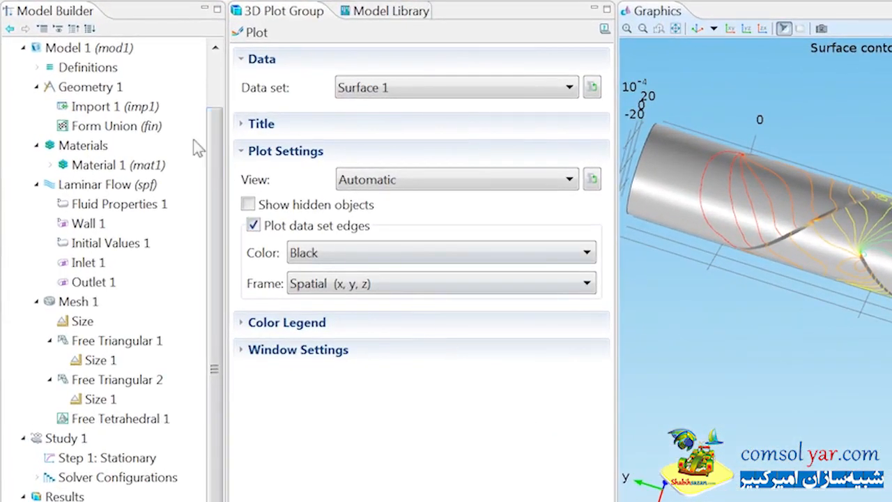
Add the Particle Tracing for Fluid Flow physics interface to Model 1
{"action": "right_click", "coordinate": [101, 49]}
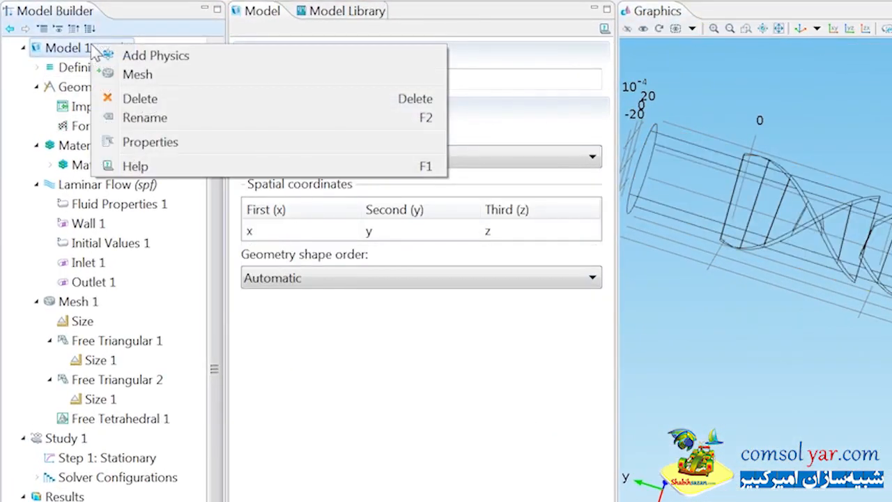
{"action": "left_click", "coordinate": [125, 56]}
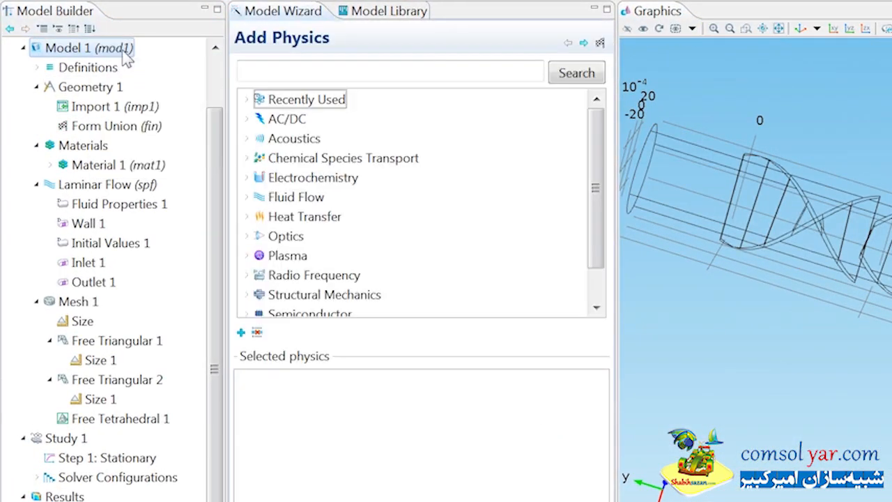
{"action": "left_click", "coordinate": [246, 197]}
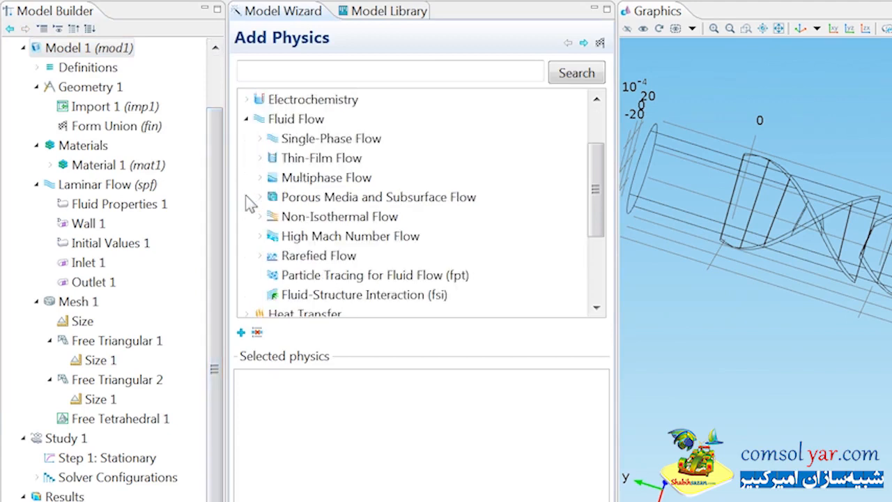
{"action": "left_click", "coordinate": [293, 276]}
{"action": "double_click", "coordinate": [306, 279]}
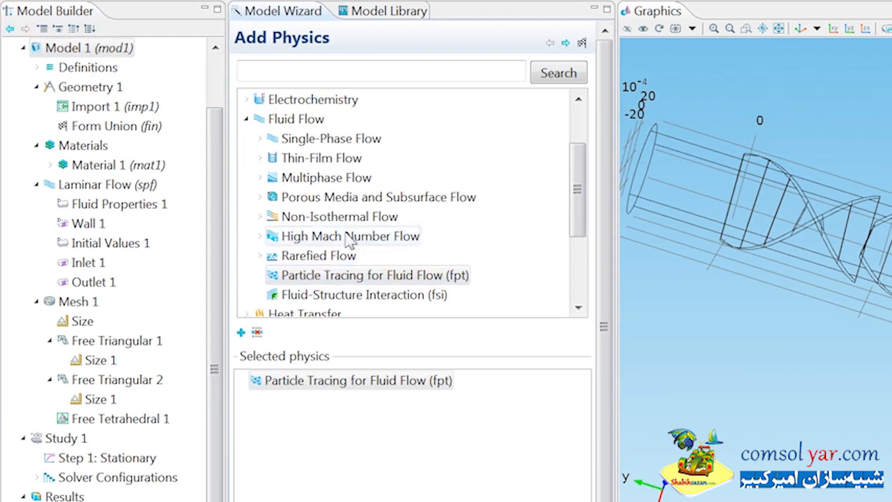
Add a Time Dependent study that solves for Particle Tracing for Fluid Flow but not for Laminar Flow
{"action": "left_click", "coordinate": [566, 44]}
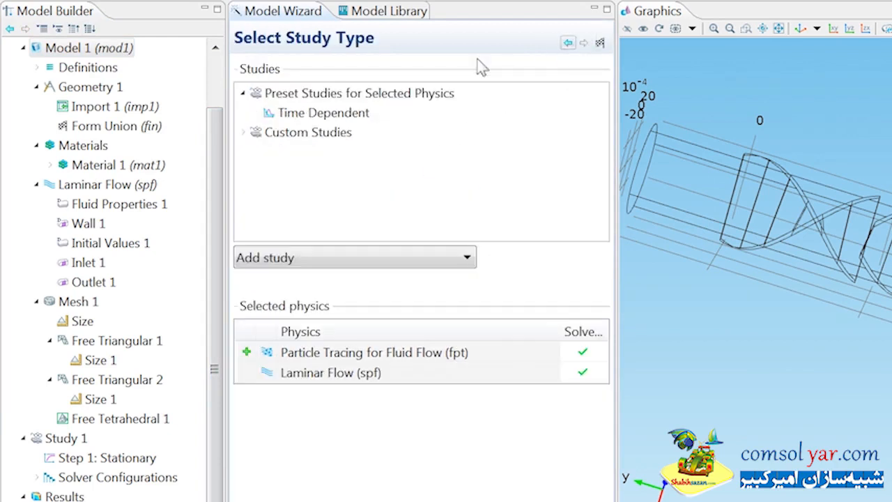
{"action": "left_click", "coordinate": [345, 117]}
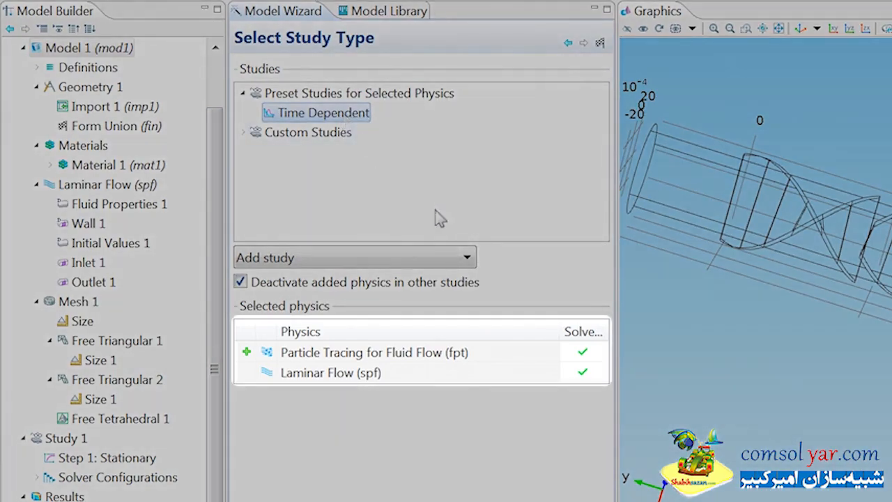
{"action": "left_click", "coordinate": [582, 372]}
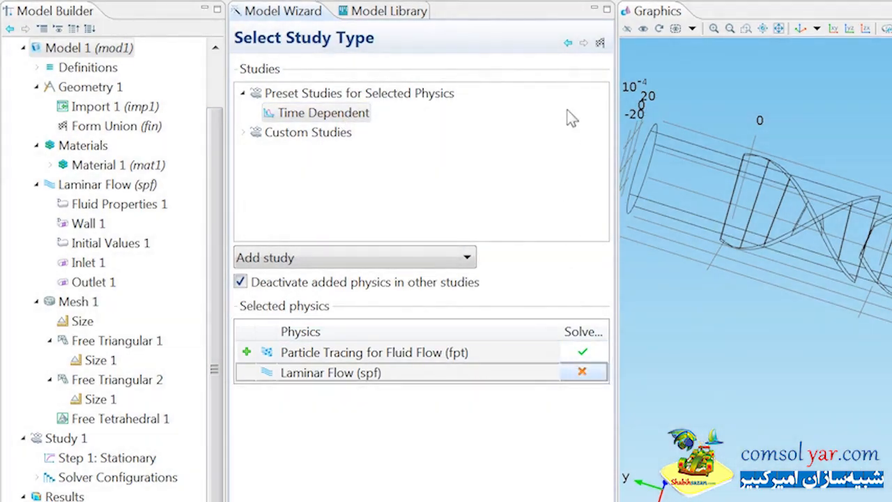
{"action": "left_click", "coordinate": [600, 43]}
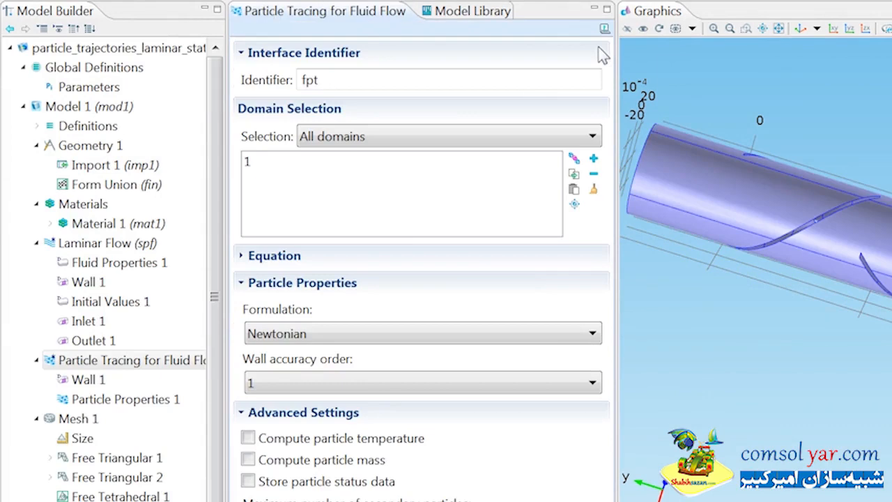
Add a Drag Force to the mixer domain, using the velocity field (spf/fp1) and the dynamic viscosity (spf/fp1) from the laminar flow
{"action": "right_click", "coordinate": [157, 365]}
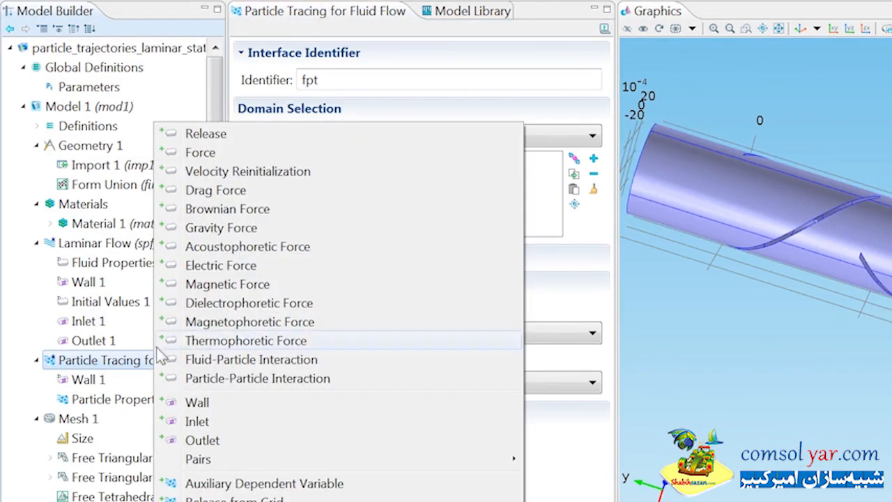
{"action": "left_click", "coordinate": [223, 194]}
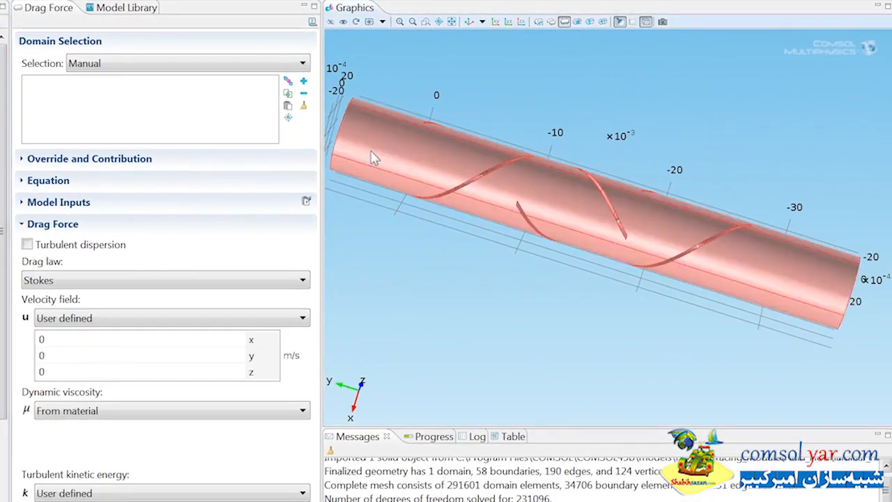
{"action": "left_click", "coordinate": [374, 157]}
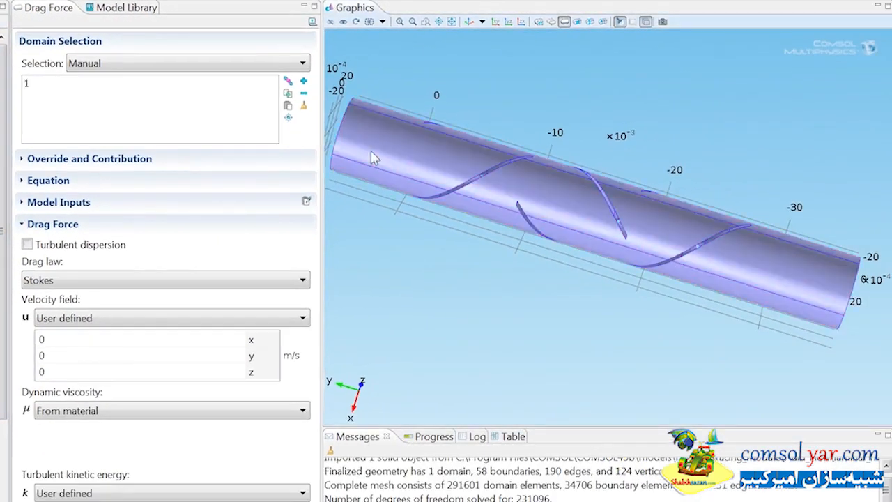
{"action": "left_click", "coordinate": [264, 318]}
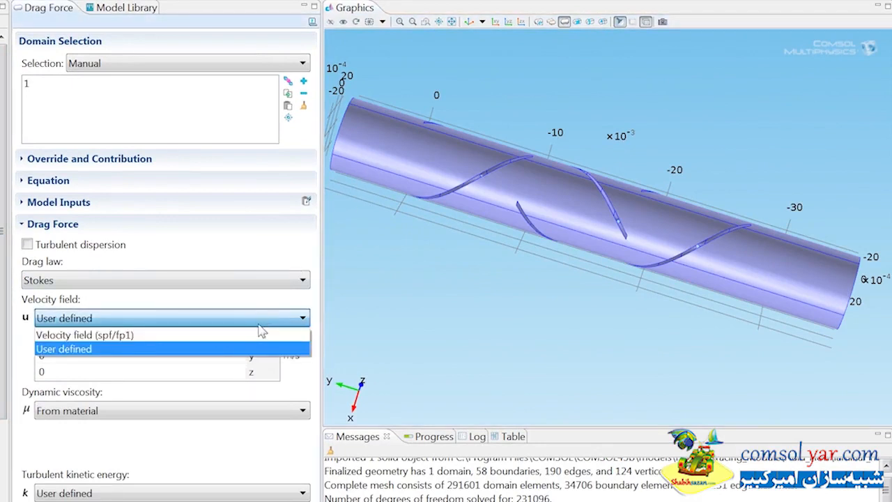
{"action": "left_click", "coordinate": [259, 335]}
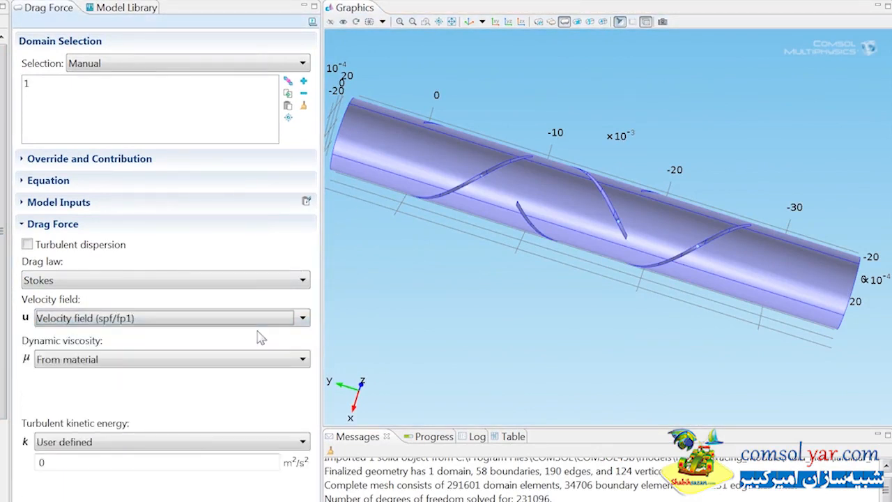
{"action": "left_click", "coordinate": [246, 360]}
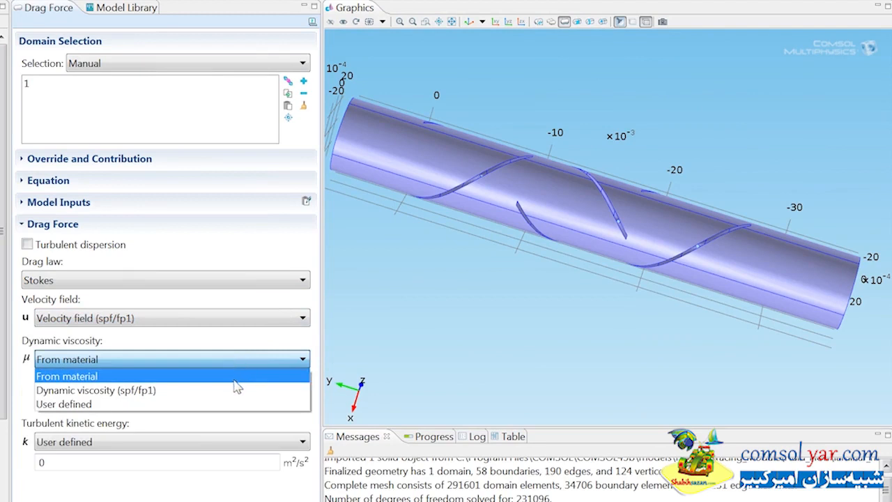
{"action": "left_click", "coordinate": [235, 389]}
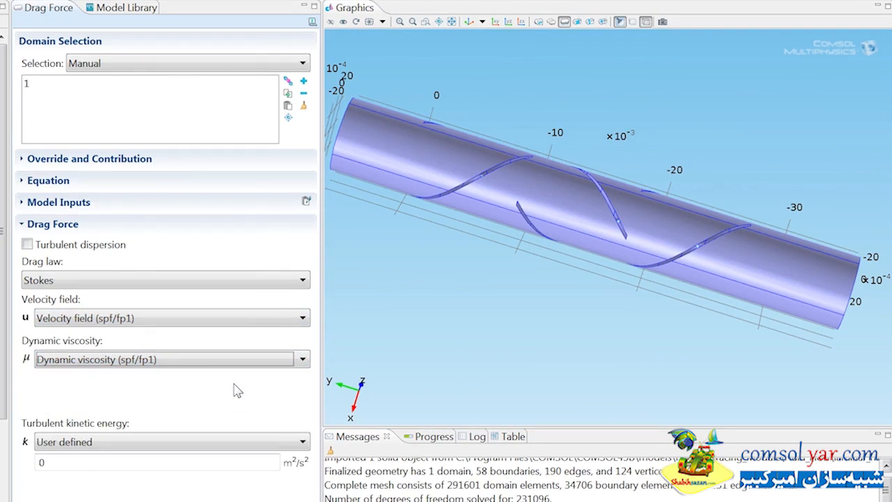
Add a particle Inlet to Particle Tracing for Fluid Flow and assign it to the circular end face, boundary 23
{"action": "right_click", "coordinate": [143, 288]}
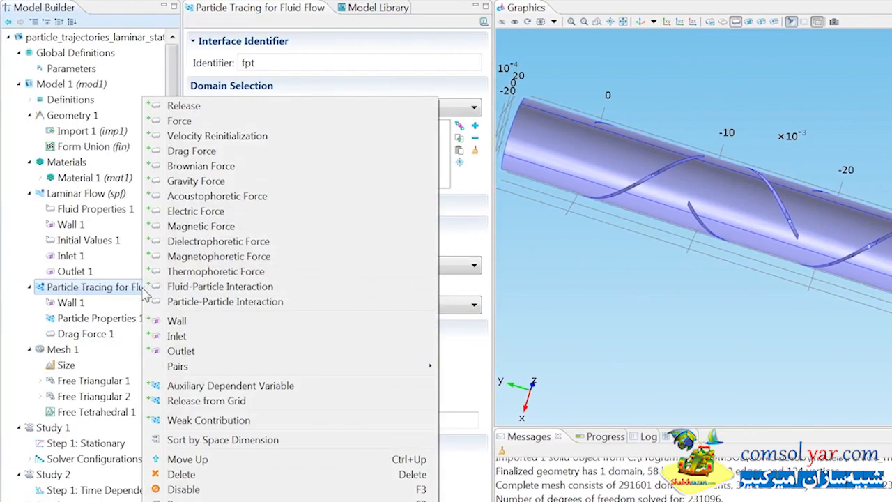
{"action": "left_click", "coordinate": [176, 336]}
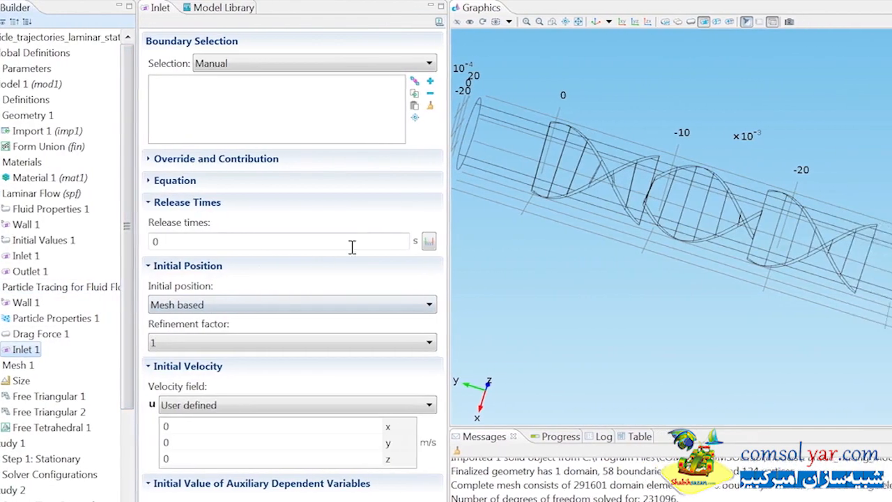
{"action": "left_click_drag", "start_coordinate": [475, 136], "coordinate": [513, 159]}
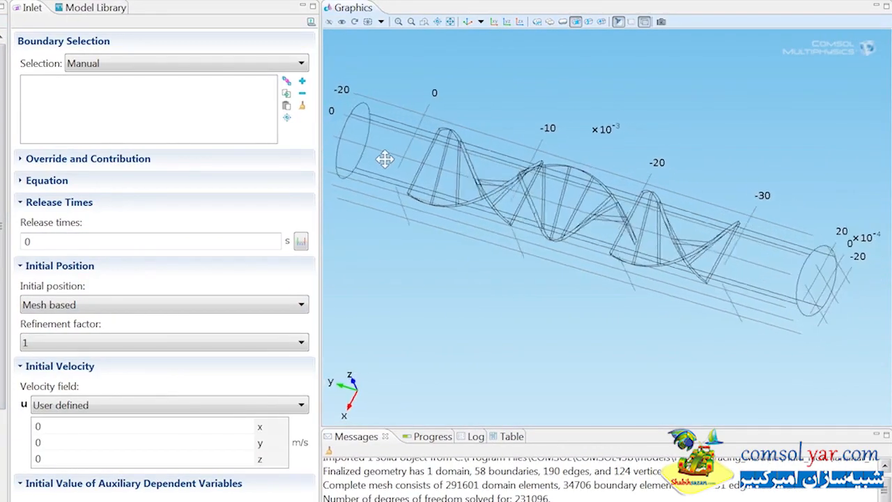
{"action": "left_click_drag", "start_coordinate": [384, 160], "coordinate": [387, 165]}
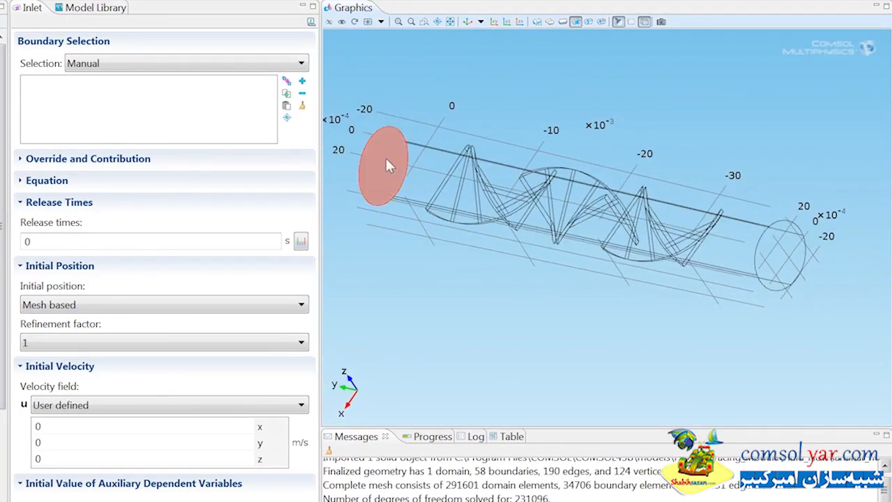
{"action": "left_click", "coordinate": [388, 164]}
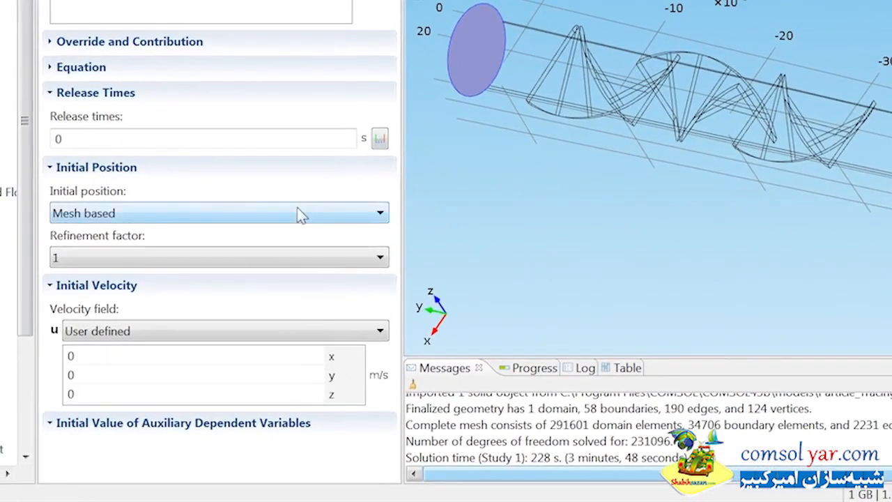
Set the particle inlet's initial position to Density, with 3000 particles per release and density proportional to spf.U
{"action": "left_click", "coordinate": [233, 306]}
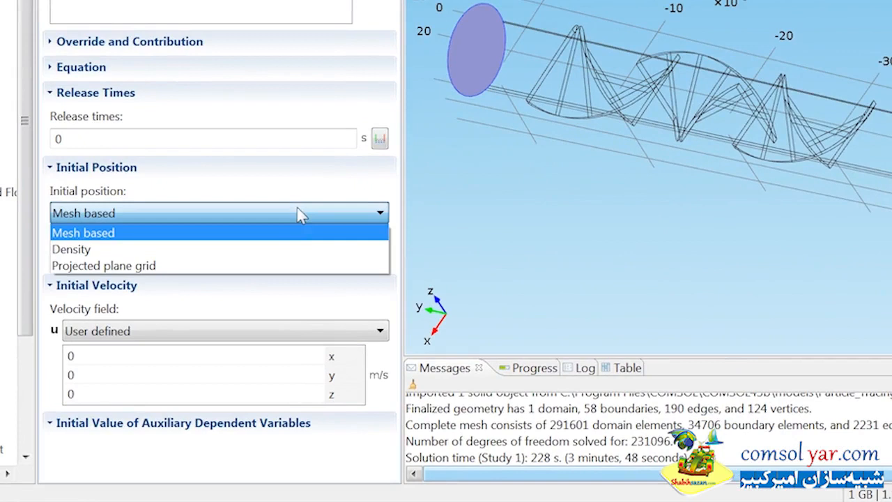
{"action": "left_click", "coordinate": [291, 250]}
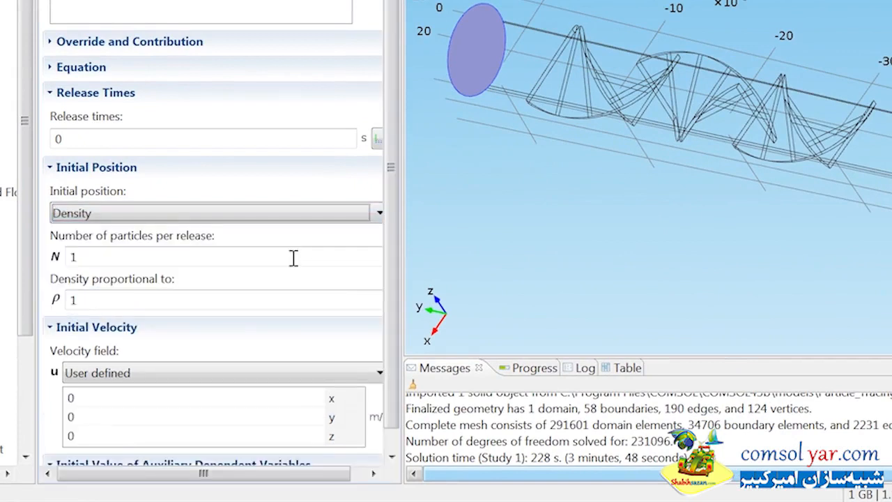
{"action": "left_click", "coordinate": [279, 262]}
{"action": "key", "text": "BackSpace"}
{"action": "type", "text": "3000"}
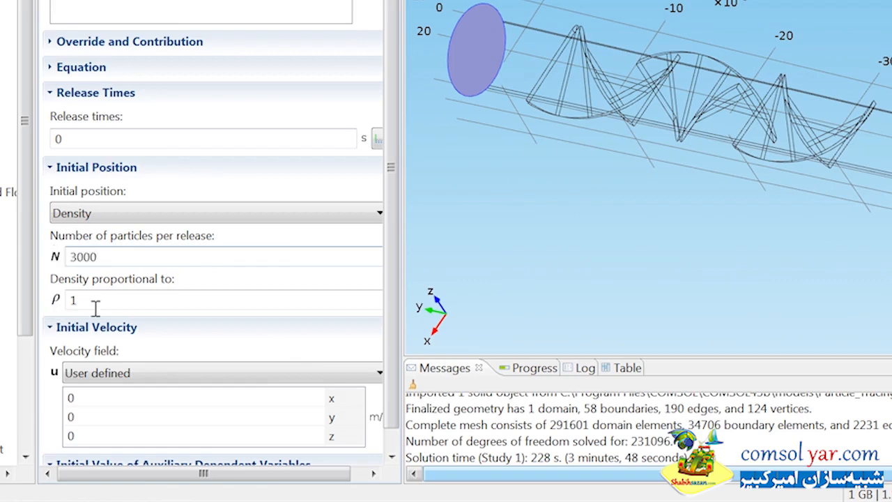
{"action": "key", "text": "Tab"}
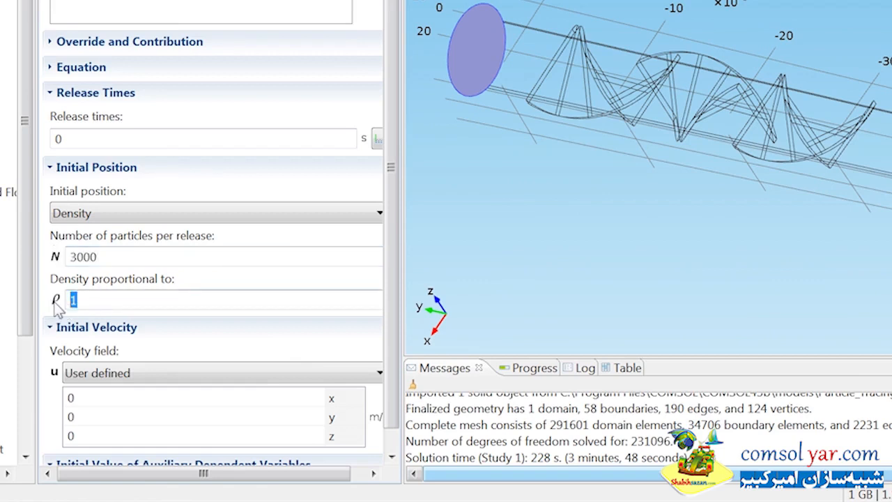
{"action": "type", "text": "spf.U"}
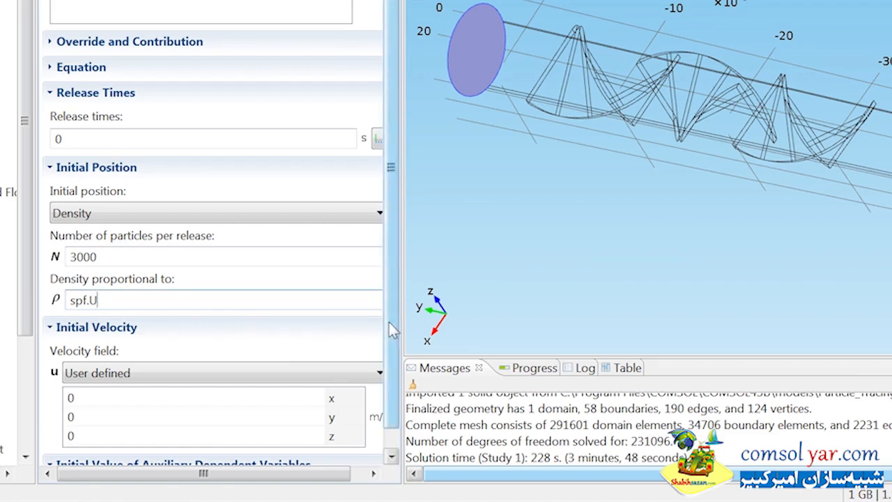
Set the particle inlet's initial velocity to Velocity field (spf/fp1)
{"action": "scroll", "coordinate": [389, 322], "scroll_direction": "down", "scroll_amount": 1}
{"action": "left_click", "coordinate": [313, 357]}
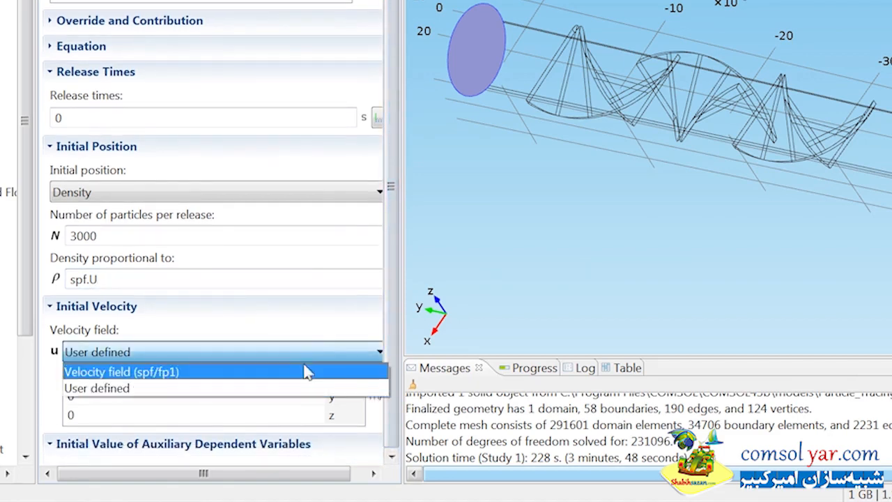
{"action": "left_click", "coordinate": [304, 370]}
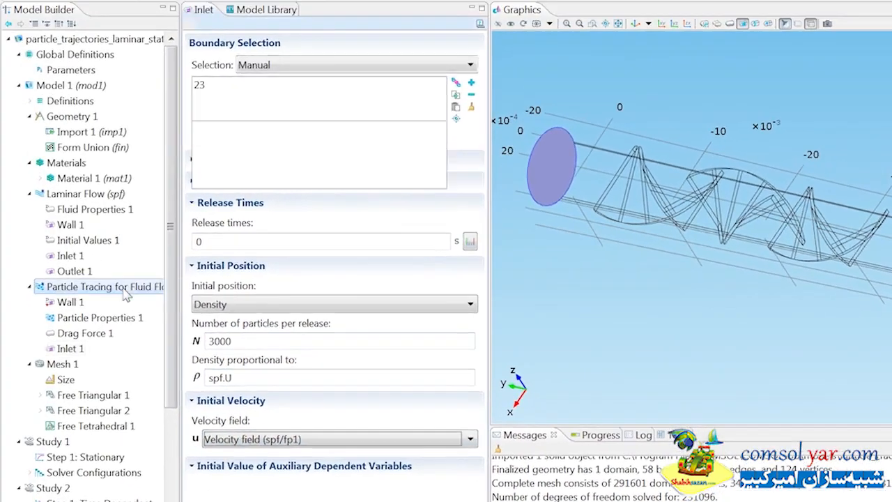
Add a particle Outlet to Particle Tracing for Fluid Flow on the opposite circular end face, boundary 20
{"action": "right_click", "coordinate": [124, 292]}
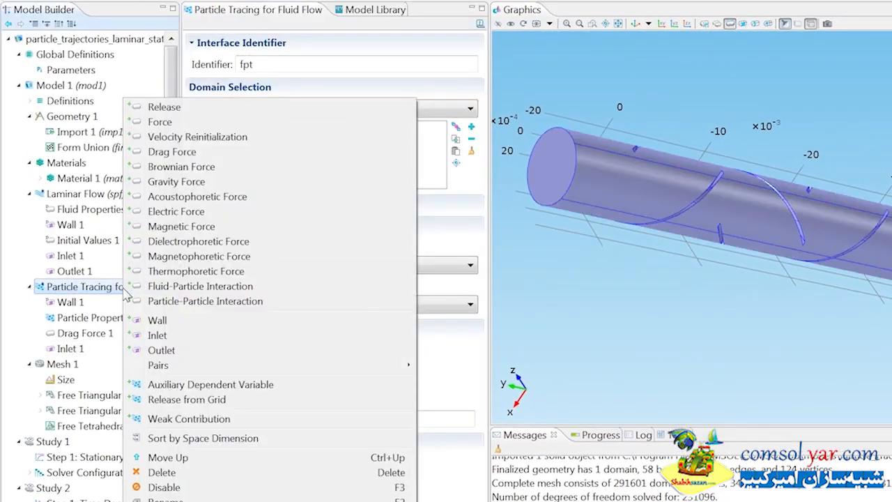
{"action": "left_click", "coordinate": [160, 350]}
{"action": "left_click_drag", "start_coordinate": [724, 261], "coordinate": [602, 266]}
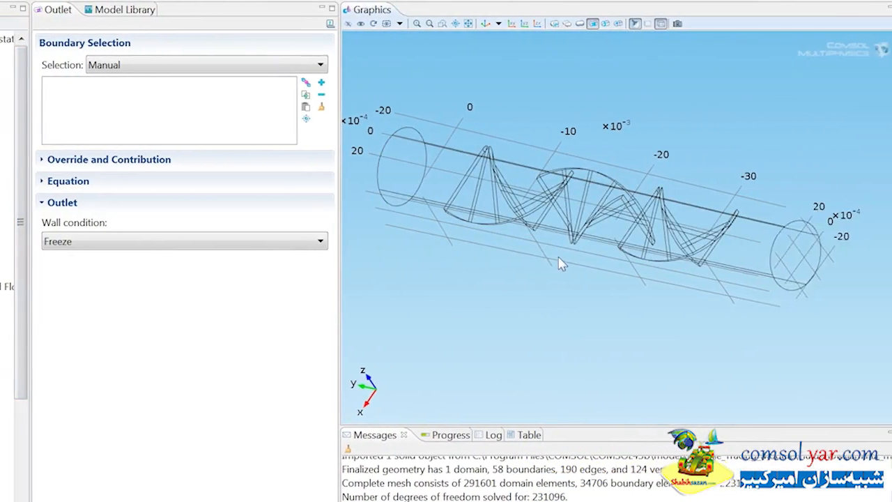
{"action": "left_click", "coordinate": [634, 263]}
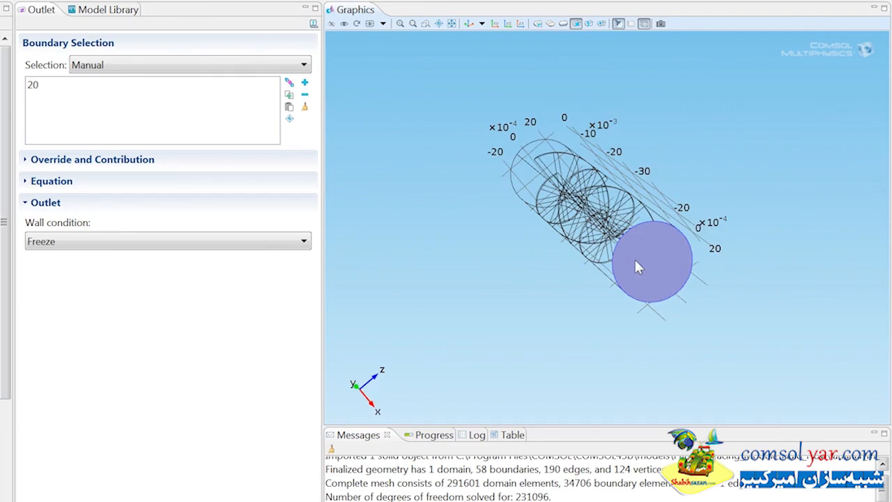
Set the particle diameter to 5e-7[m] in Particle Properties 1
{"action": "left_click", "coordinate": [138, 318]}
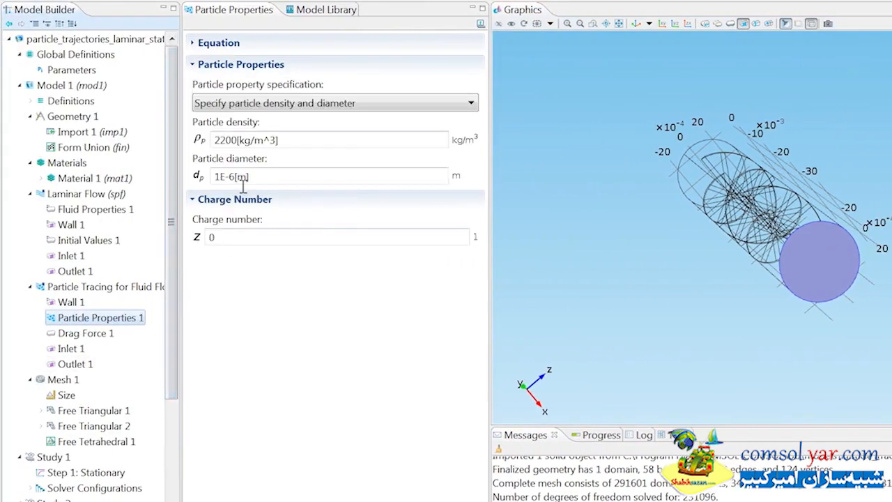
{"action": "left_click_drag", "start_coordinate": [237, 179], "coordinate": [208, 183]}
{"action": "type", "text": "5e-7"}
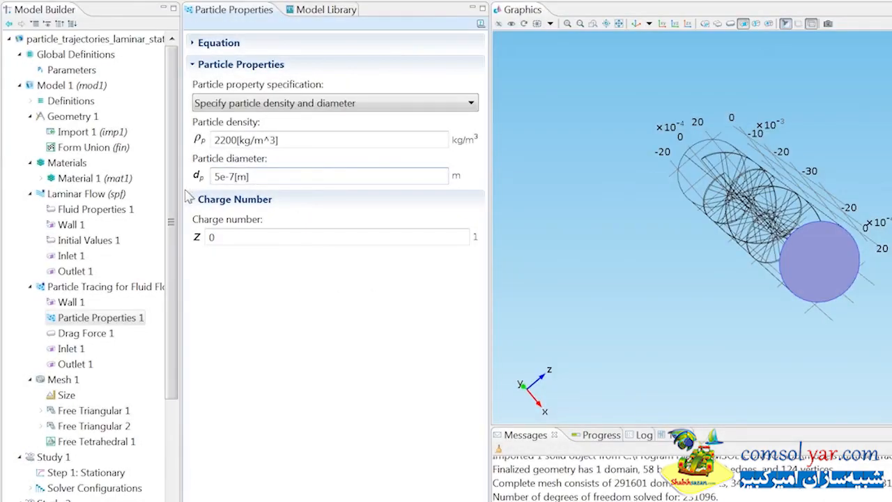
In Study 2's Time Dependent step, take the values of variables not solved for from the solution of Study 1, Stationary
{"action": "scroll", "coordinate": [143, 356], "scroll_direction": "down", "scroll_amount": 3}
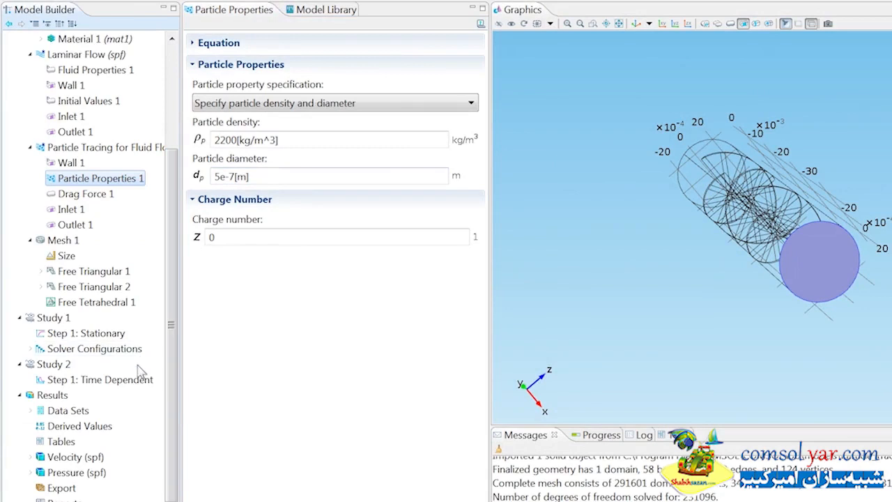
{"action": "left_click", "coordinate": [134, 381]}
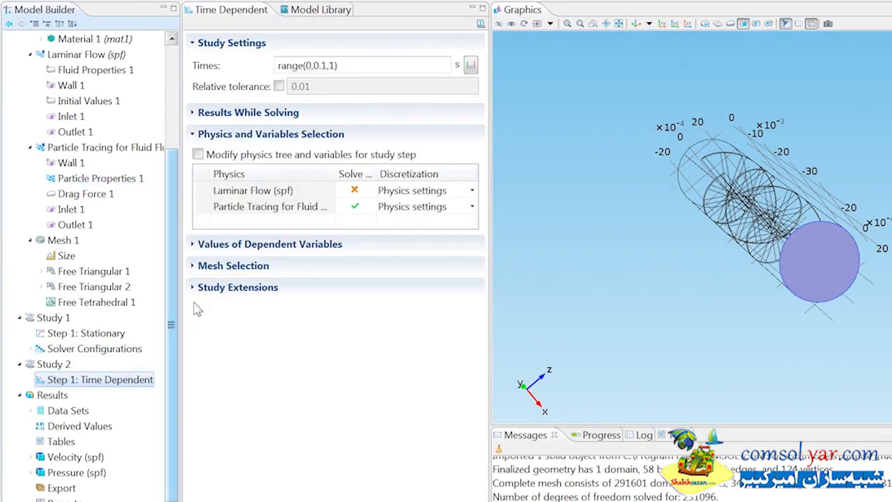
{"action": "left_click", "coordinate": [237, 245]}
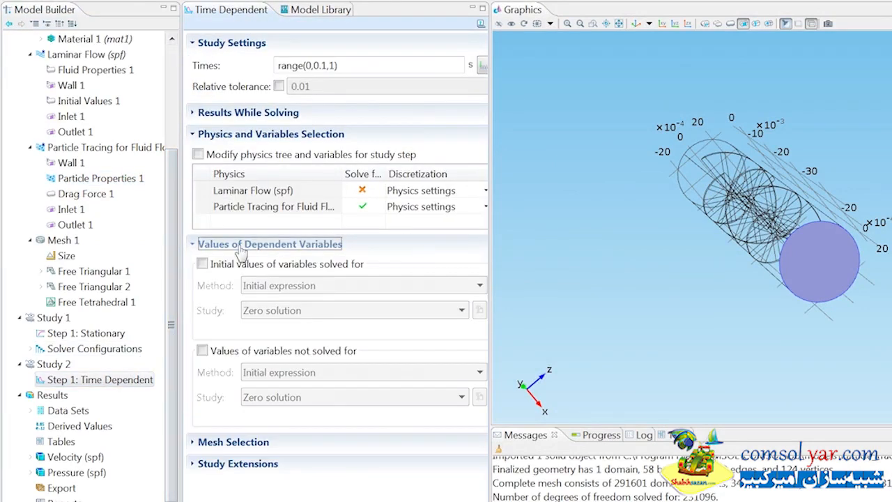
{"action": "left_click", "coordinate": [201, 350]}
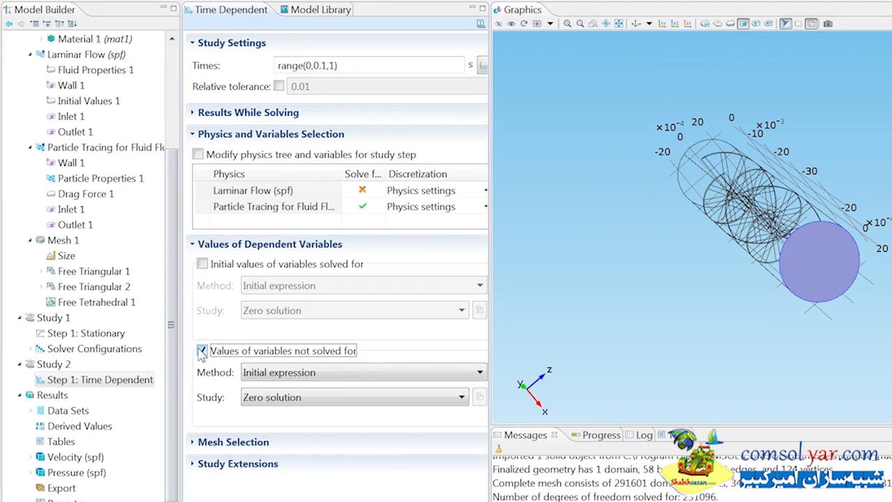
{"action": "left_click", "coordinate": [260, 376]}
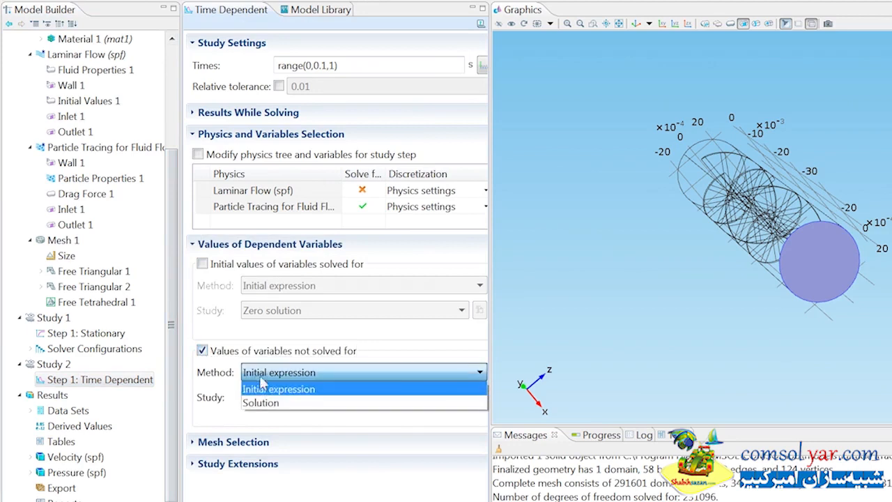
{"action": "left_click", "coordinate": [259, 401]}
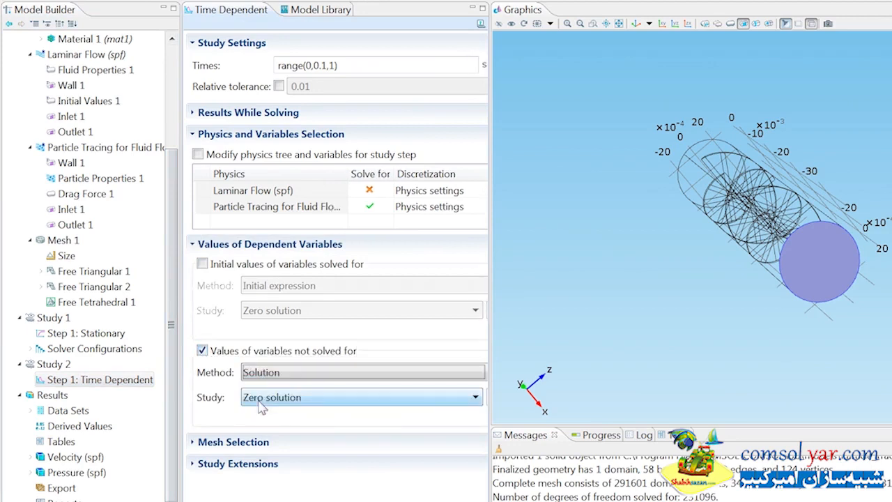
{"action": "left_click", "coordinate": [261, 404]}
{"action": "left_click", "coordinate": [259, 426]}
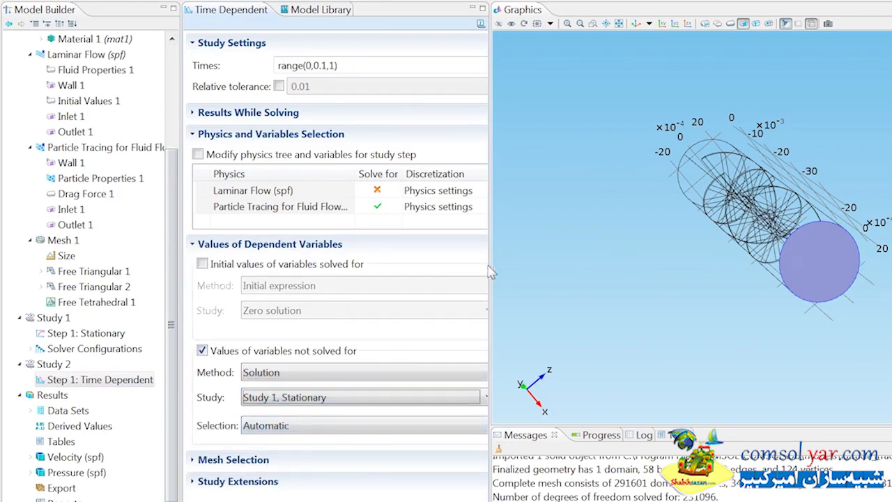
Set Study 2's output times to start at 0 with step 0.2 and stop 5 s, and compute the study
{"action": "left_click_drag", "start_coordinate": [491, 273], "coordinate": [523, 265]}
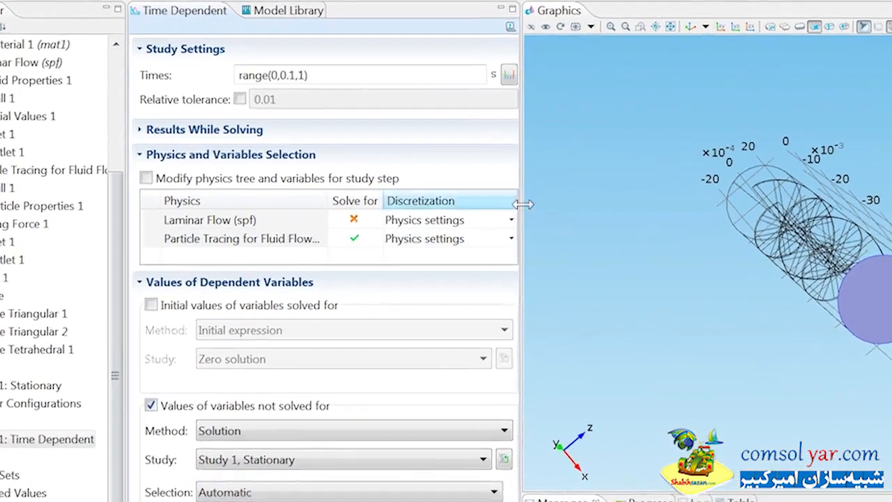
{"action": "left_click", "coordinate": [508, 75]}
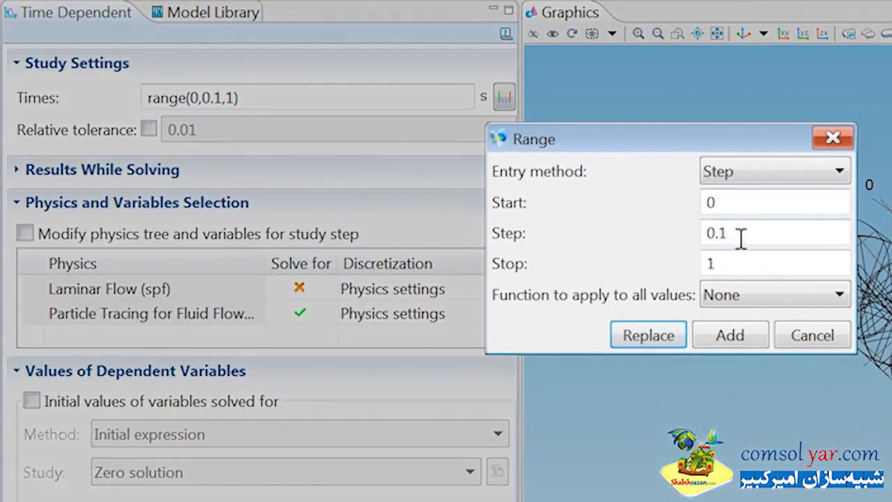
{"action": "left_click", "coordinate": [685, 180]}
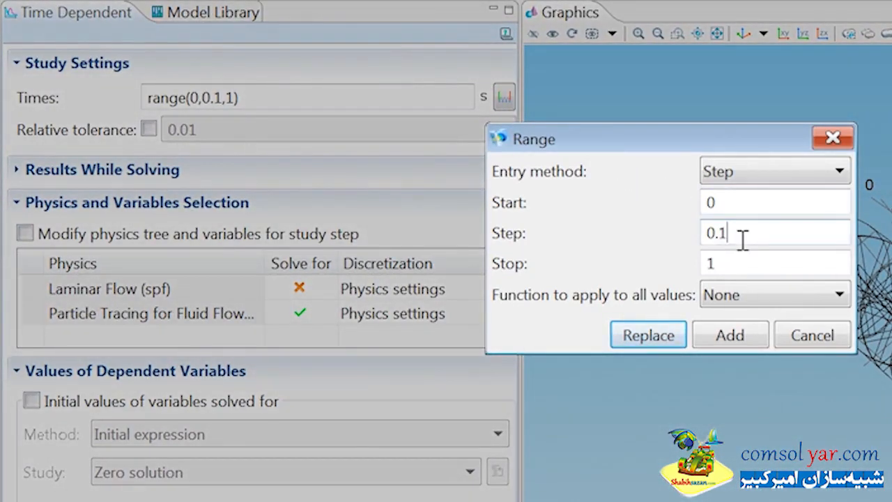
{"action": "type", "text": "2"}
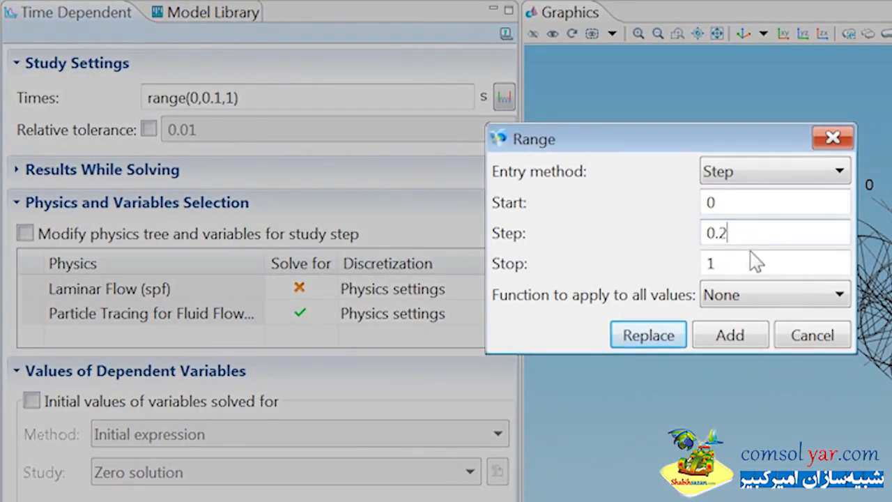
{"action": "double_click", "coordinate": [717, 265]}
{"action": "type", "text": "5"}
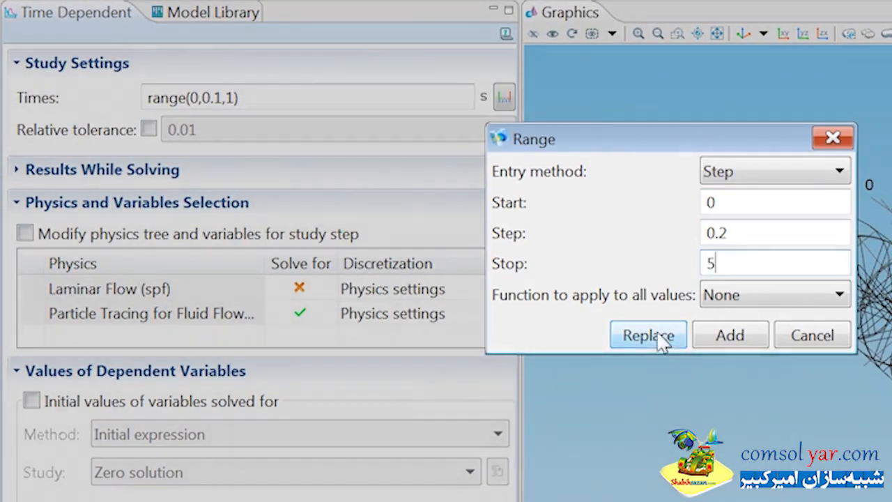
{"action": "left_click", "coordinate": [656, 333]}
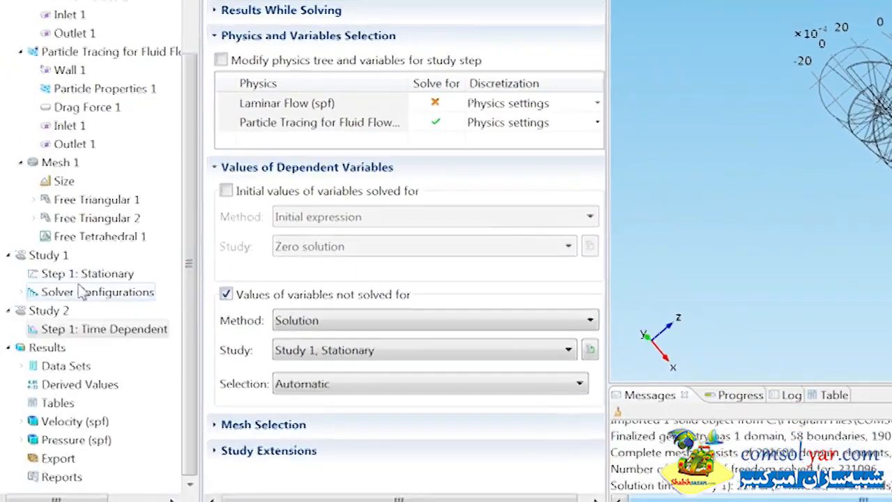
{"action": "right_click", "coordinate": [46, 300]}
{"action": "left_click", "coordinate": [49, 305]}
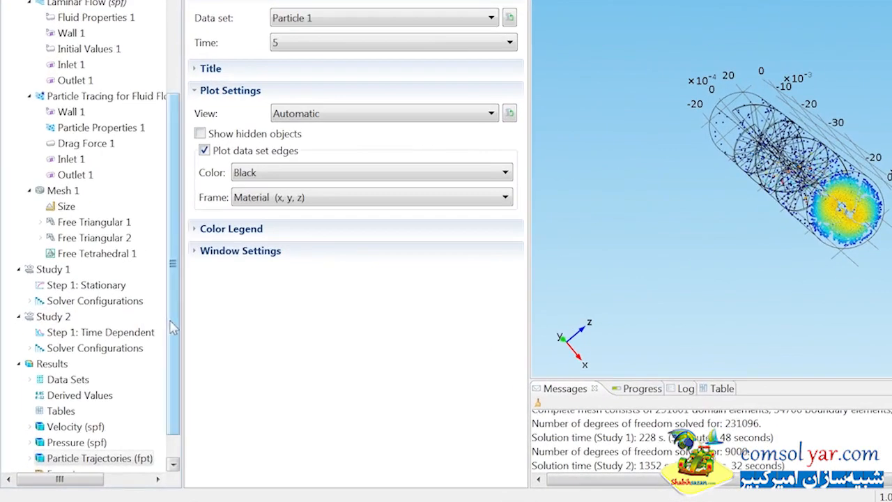
Duplicate the Particle 1 data set under Results
{"action": "scroll", "coordinate": [146, 401], "scroll_direction": "down", "scroll_amount": 1}
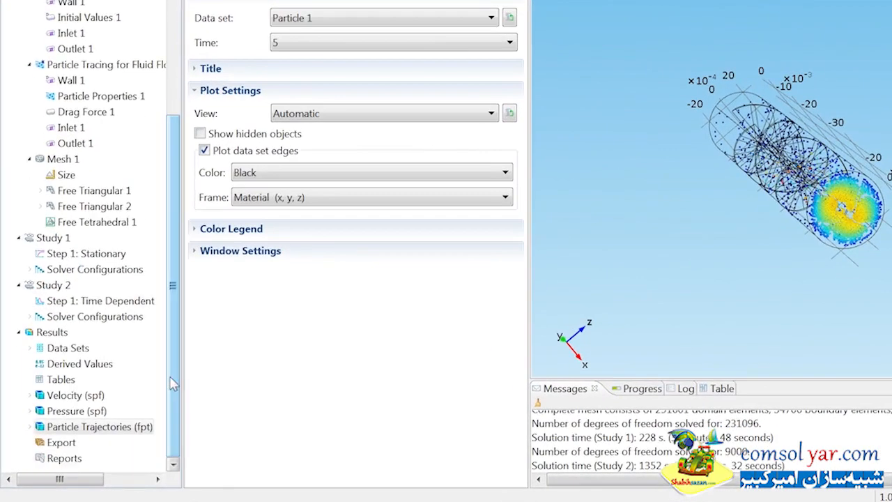
{"action": "left_click", "coordinate": [29, 348]}
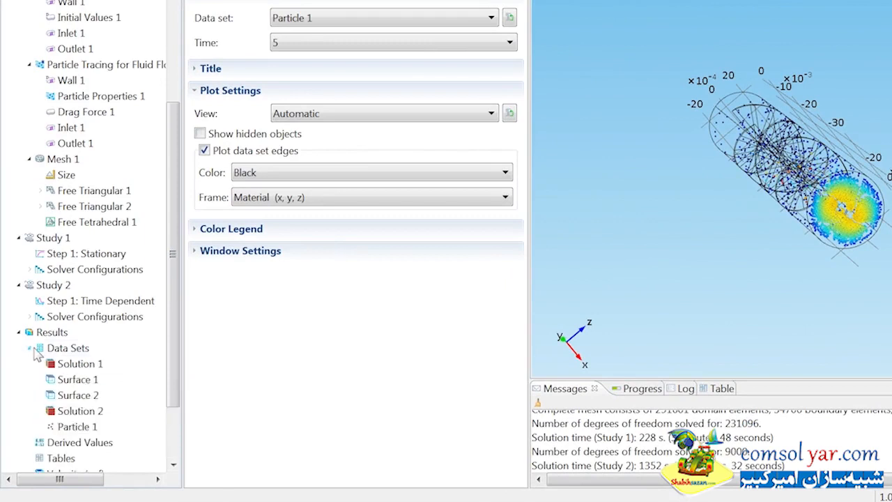
{"action": "right_click", "coordinate": [76, 427]}
{"action": "left_click", "coordinate": [118, 330]}
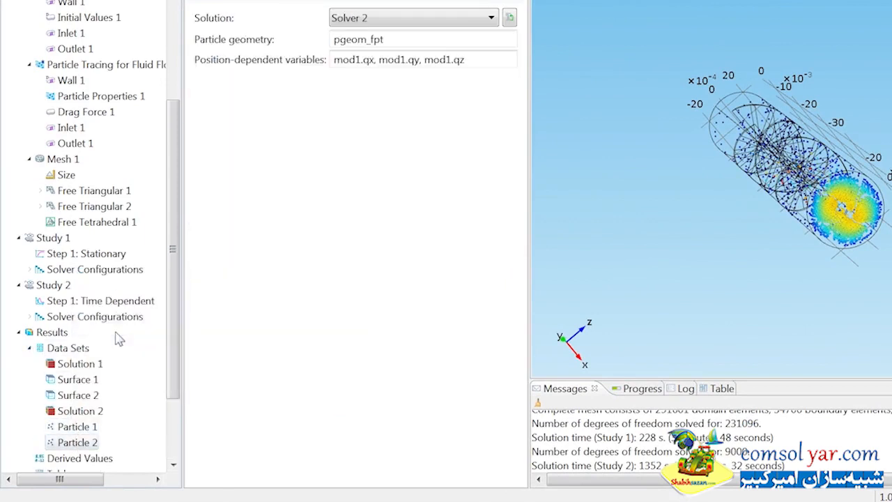
Add a boundary-level selection to the Particle 2 data set containing the circular outlet face, boundary 20
{"action": "right_click", "coordinate": [82, 444]}
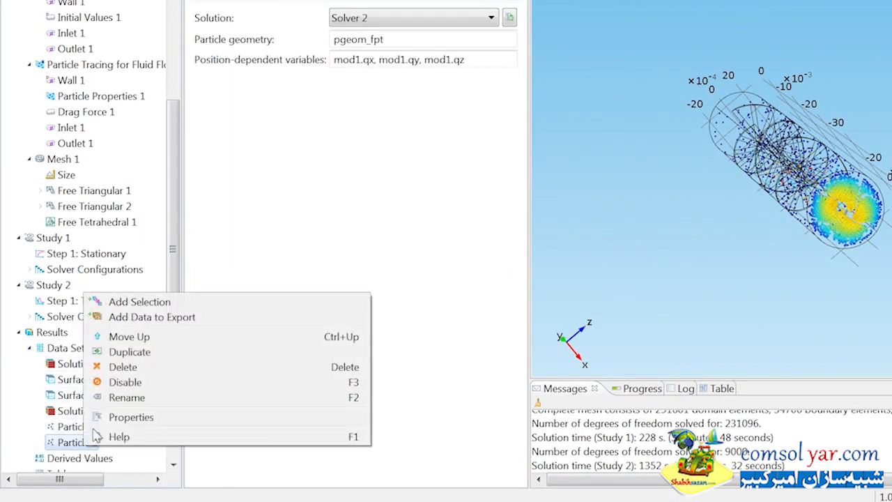
{"action": "left_click", "coordinate": [157, 302]}
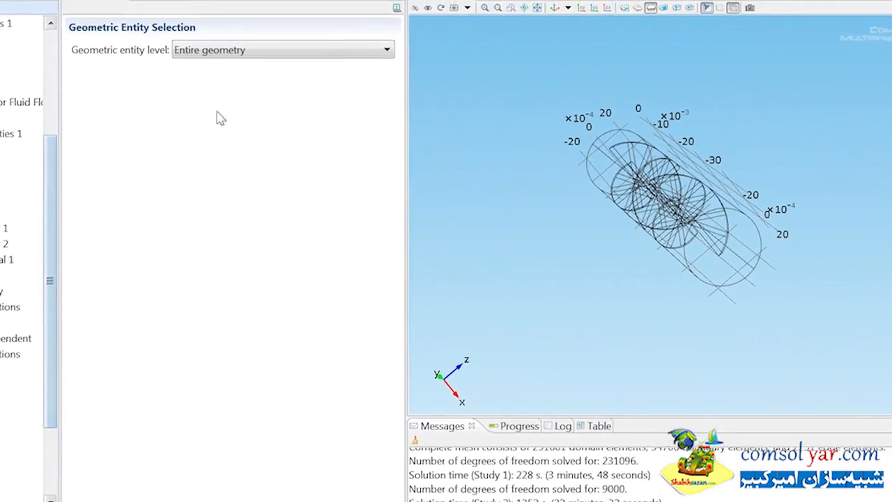
{"action": "left_click", "coordinate": [379, 12]}
{"action": "left_click", "coordinate": [187, 112]}
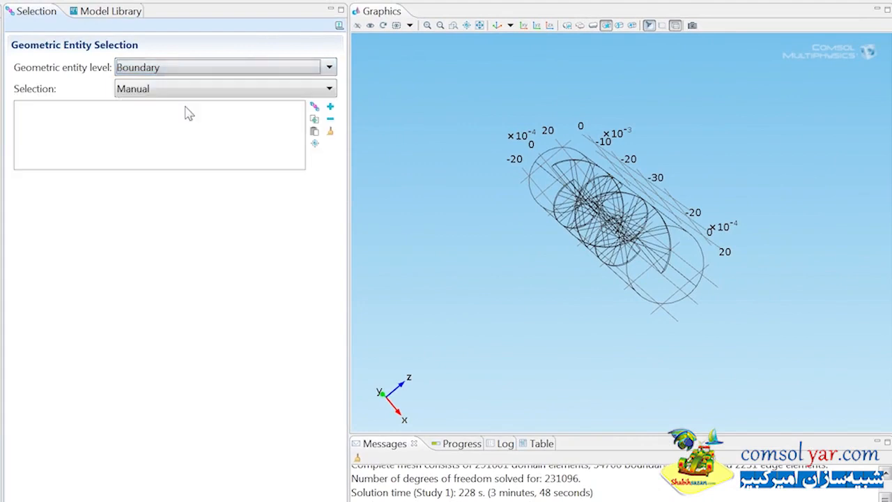
{"action": "left_click", "coordinate": [659, 257]}
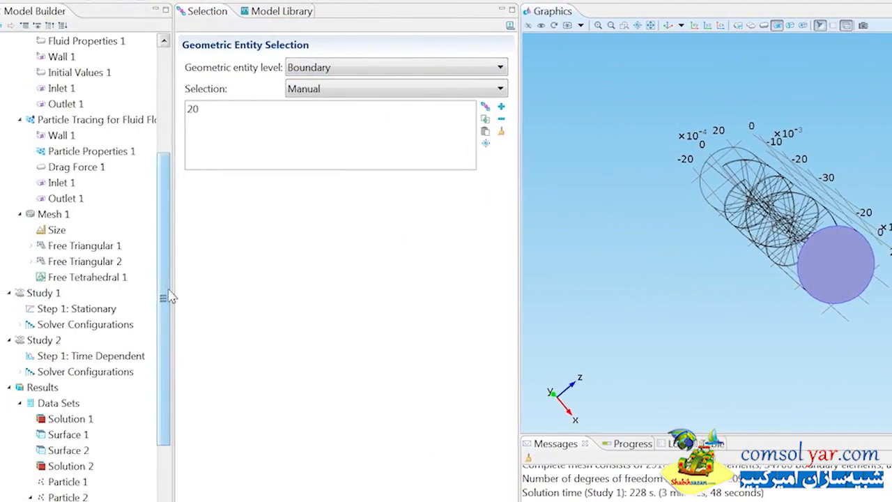
Add a Global Evaluation under Derived Values using data set Particle 2 and time selection Last
{"action": "right_click", "coordinate": [104, 425]}
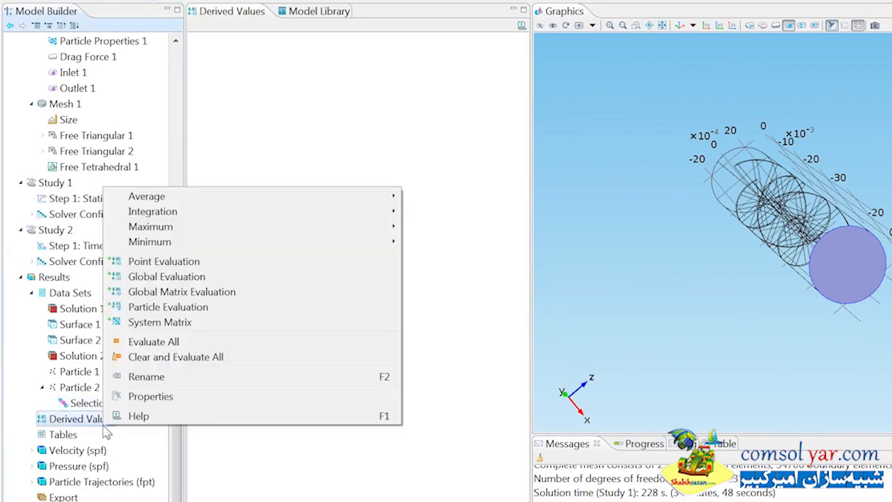
{"action": "left_click", "coordinate": [183, 278]}
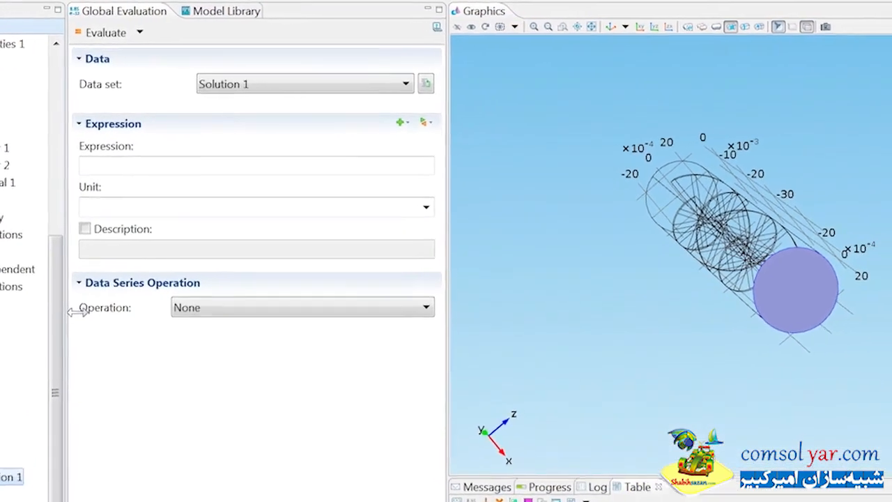
{"action": "left_click", "coordinate": [239, 88]}
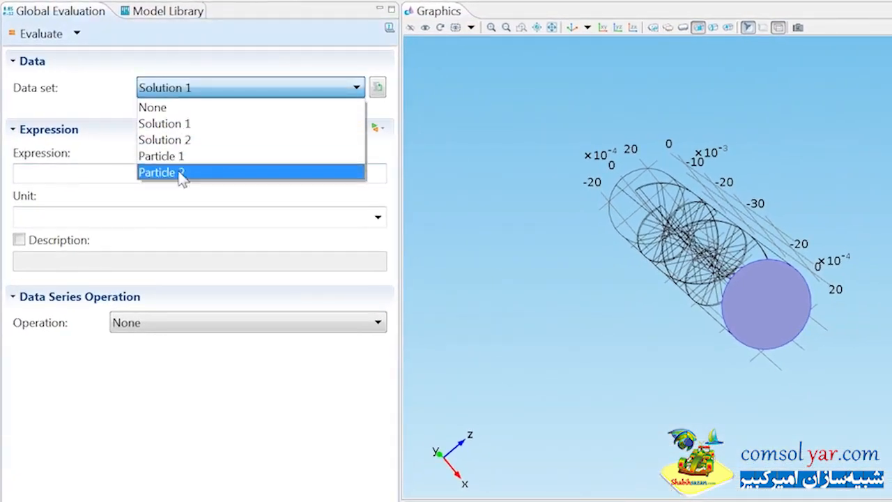
{"action": "left_click", "coordinate": [239, 167]}
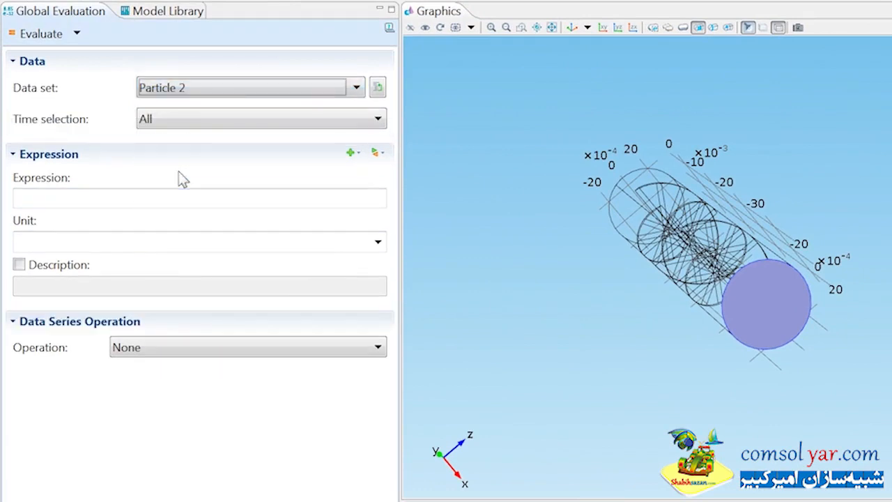
{"action": "left_click", "coordinate": [197, 118]}
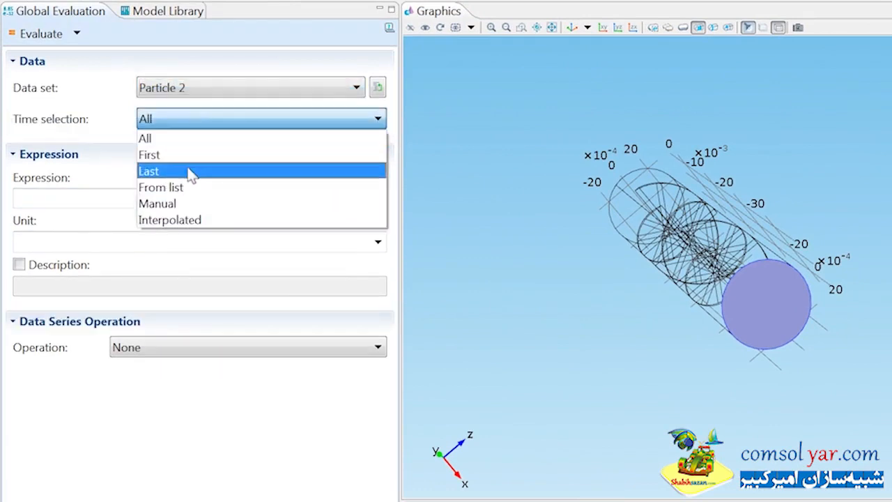
{"action": "left_click", "coordinate": [192, 173]}
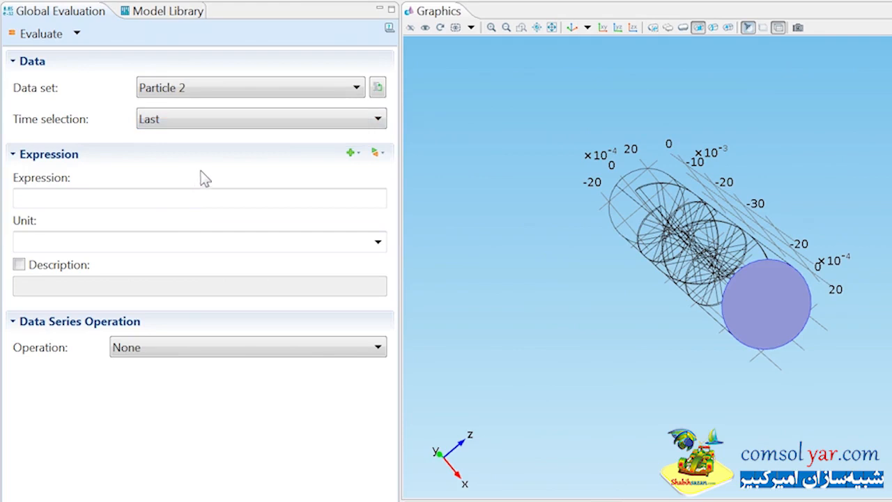
Set the Global Evaluation expression to the particle statistic Transmission probability (fpt.alpha) and evaluate it
{"action": "left_click", "coordinate": [380, 154]}
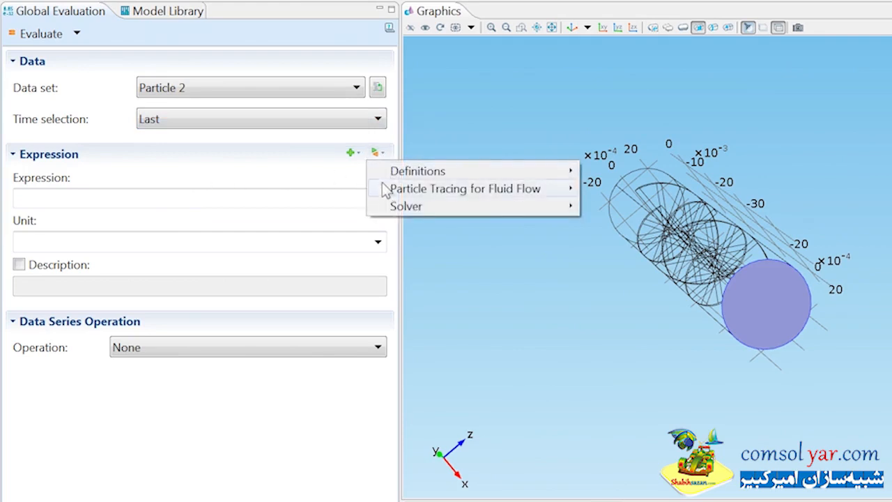
{"action": "mouse_move", "coordinate": [386, 190]}
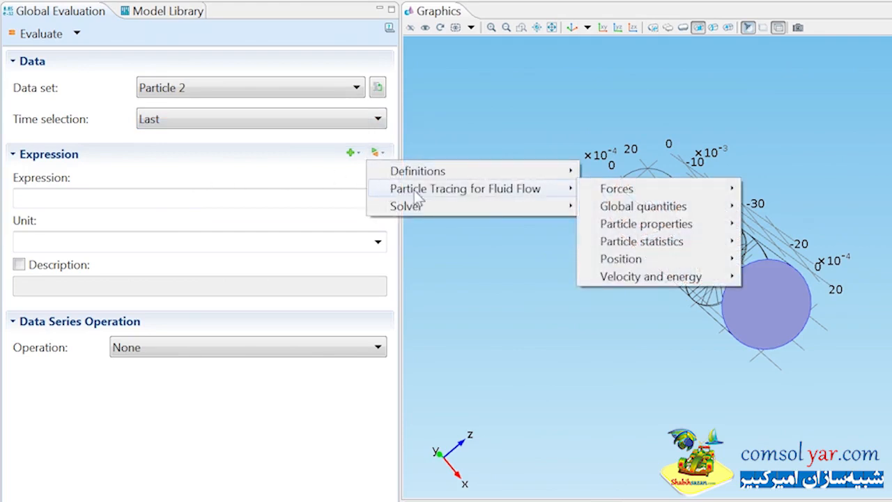
{"action": "mouse_move", "coordinate": [631, 247]}
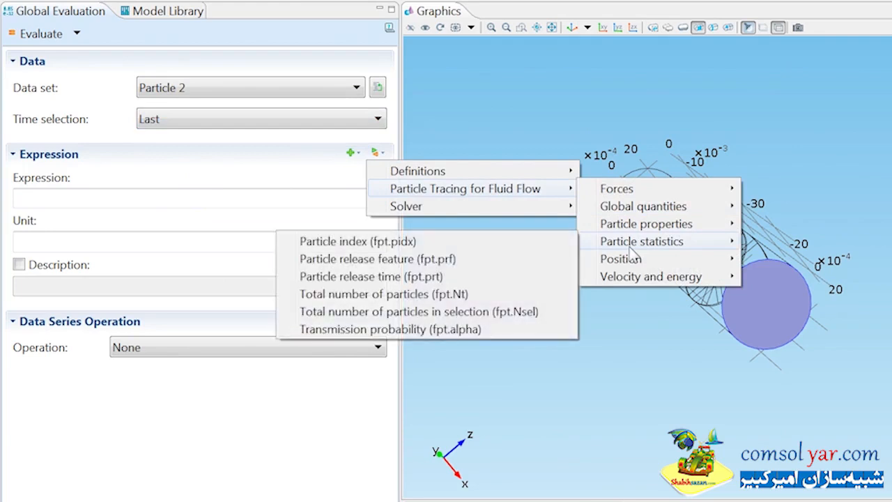
{"action": "left_click", "coordinate": [478, 330]}
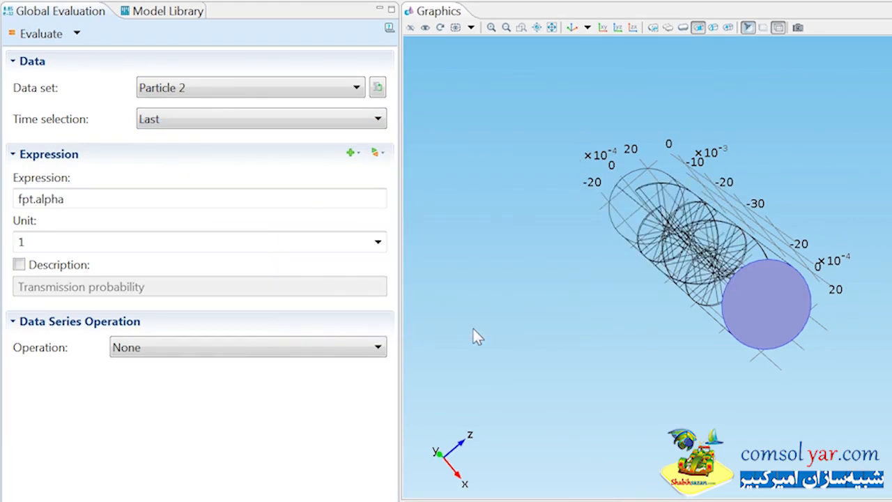
{"action": "left_click", "coordinate": [48, 37]}
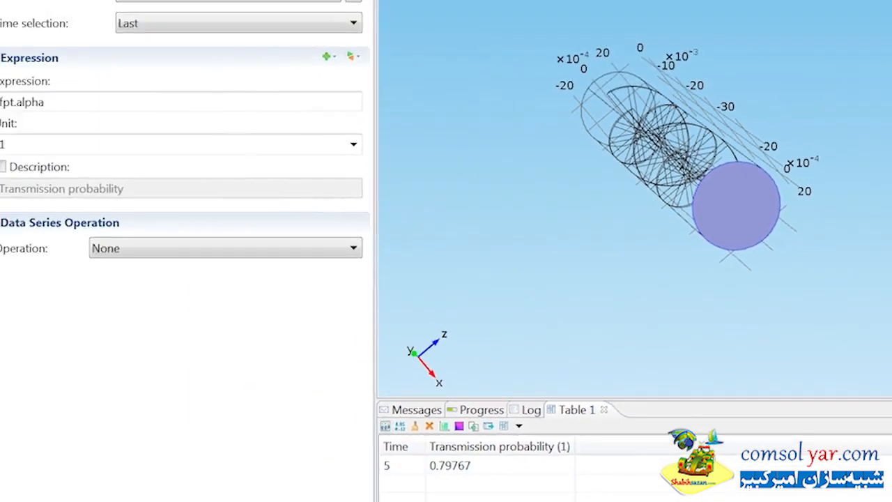
Add a Cut Plane data set under Results that is based on the Particle 1 data set
{"action": "left_click", "coordinate": [71, 291]}
{"action": "right_click", "coordinate": [73, 296]}
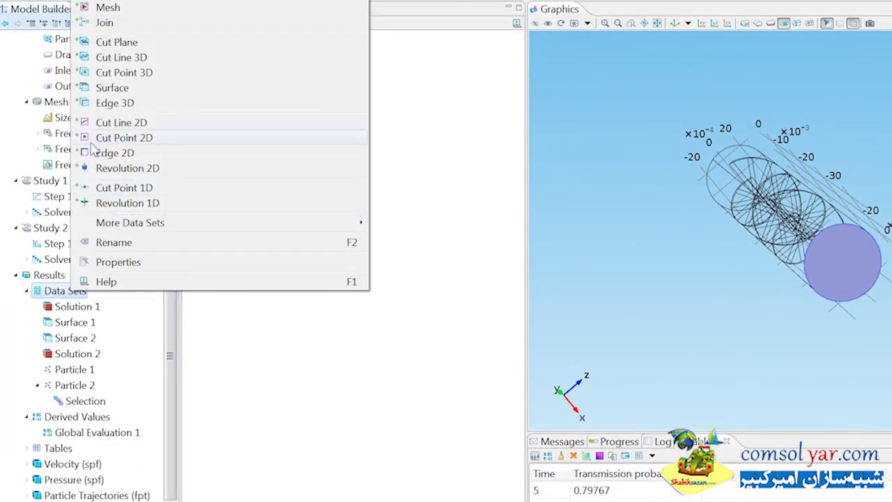
{"action": "left_click", "coordinate": [140, 44]}
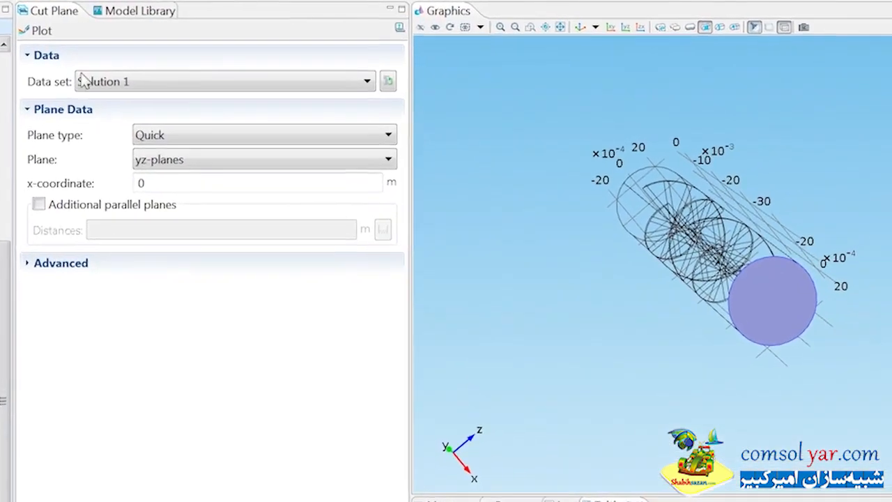
{"action": "left_click", "coordinate": [195, 75]}
{"action": "left_click", "coordinate": [87, 152]}
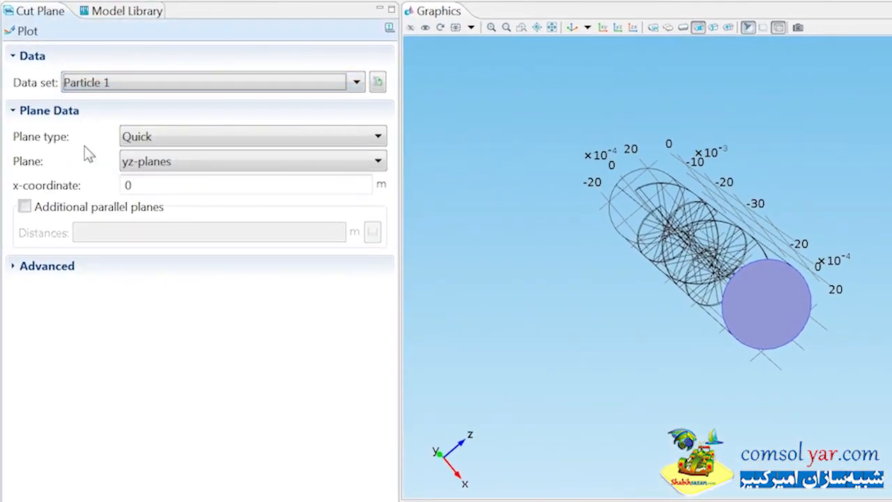
Set the cut plane to xz-planes with a y-coordinate of 0.006 m
{"action": "left_click", "coordinate": [125, 162]}
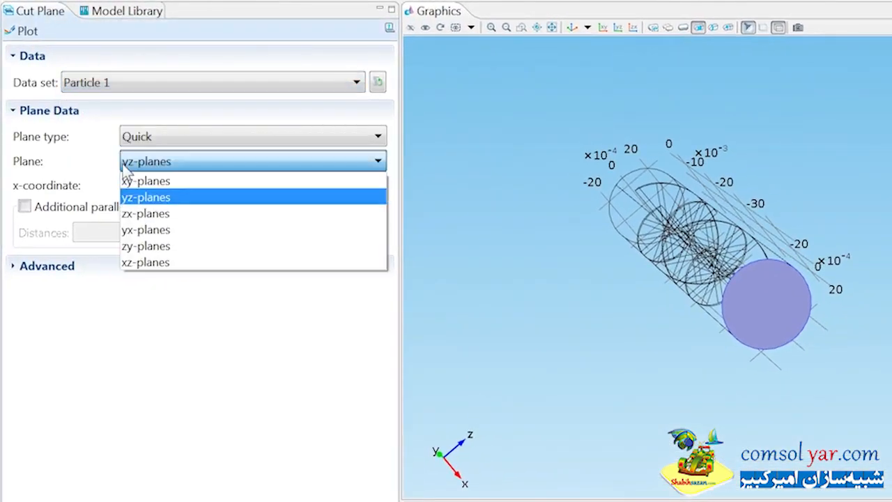
{"action": "left_click", "coordinate": [145, 262]}
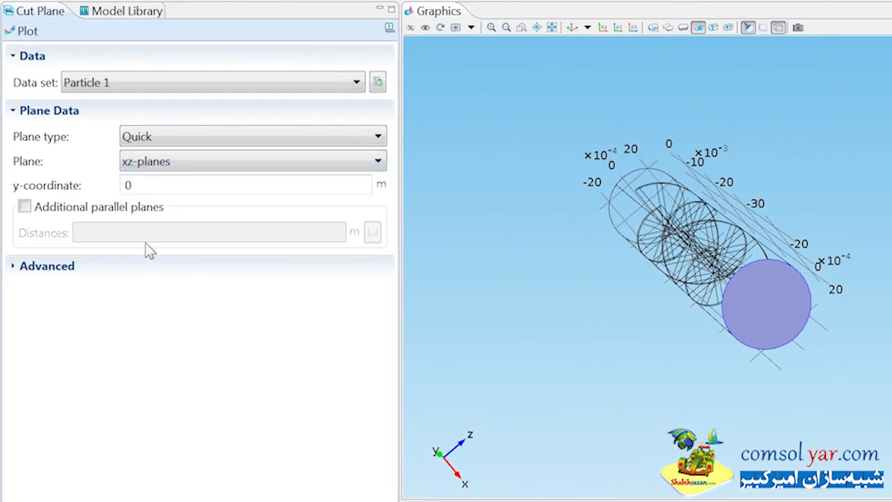
{"action": "left_click", "coordinate": [156, 195]}
{"action": "type", "text": ".006"}
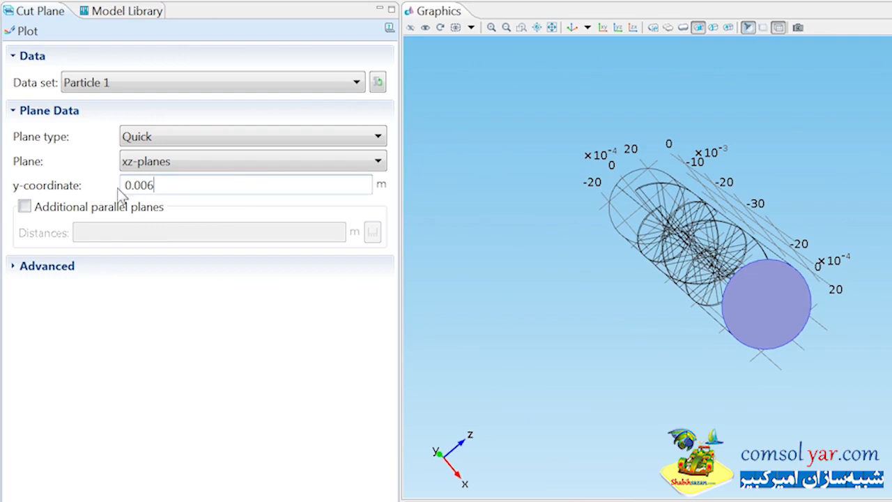
Add parallel cut planes at distances 0.006 0.016 0.026 0.036 0.042 m, plot them, and switch to the default 3D view
{"action": "left_click", "coordinate": [24, 206]}
{"action": "left_click", "coordinate": [95, 241]}
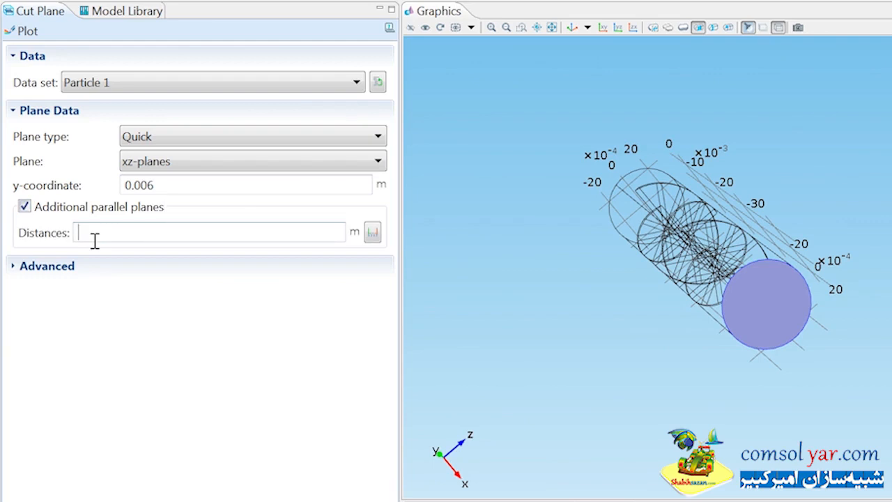
{"action": "type", "text": "0.006 0.016 0.02"}
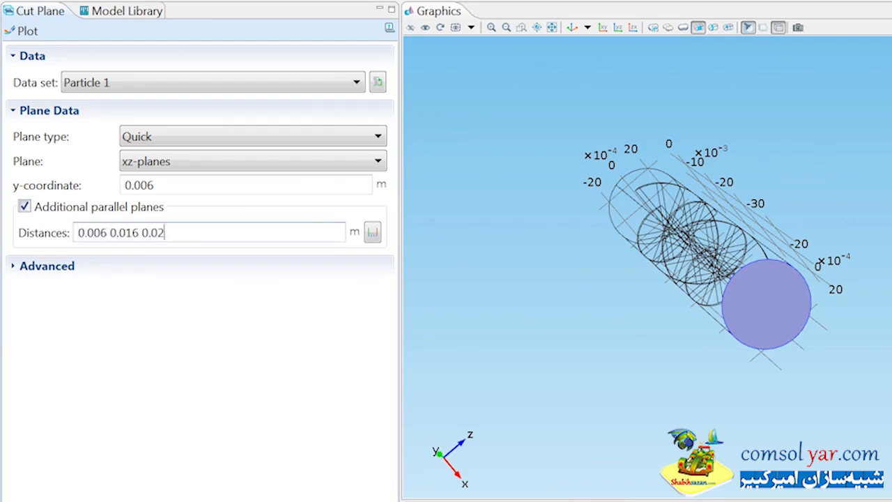
{"action": "type", "text": "6 0.036 0.042"}
{"action": "left_click", "coordinate": [28, 30]}
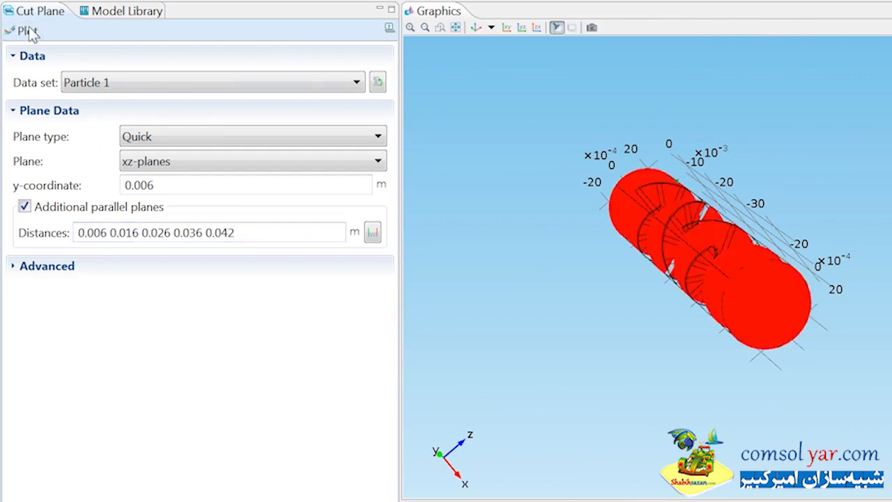
{"action": "left_click", "coordinate": [476, 28]}
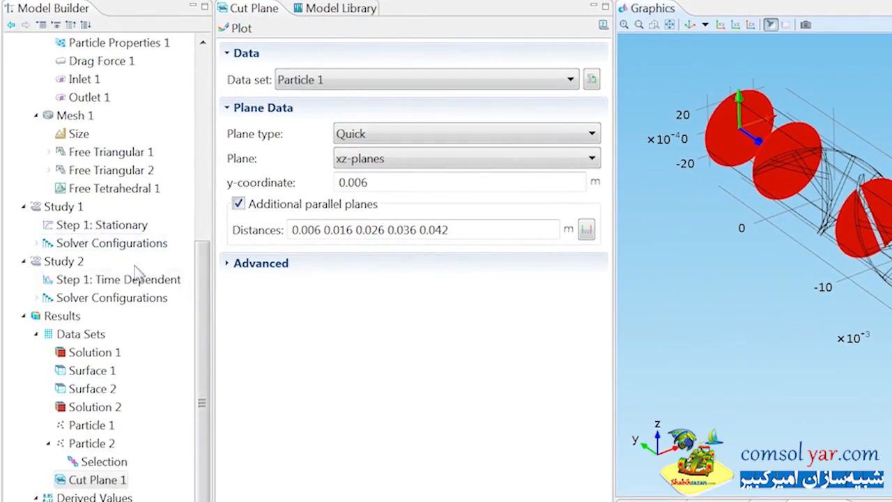
Add a 3D plot group to the results and base it on the Particle 1 data set
{"action": "right_click", "coordinate": [77, 318]}
{"action": "left_click", "coordinate": [141, 326]}
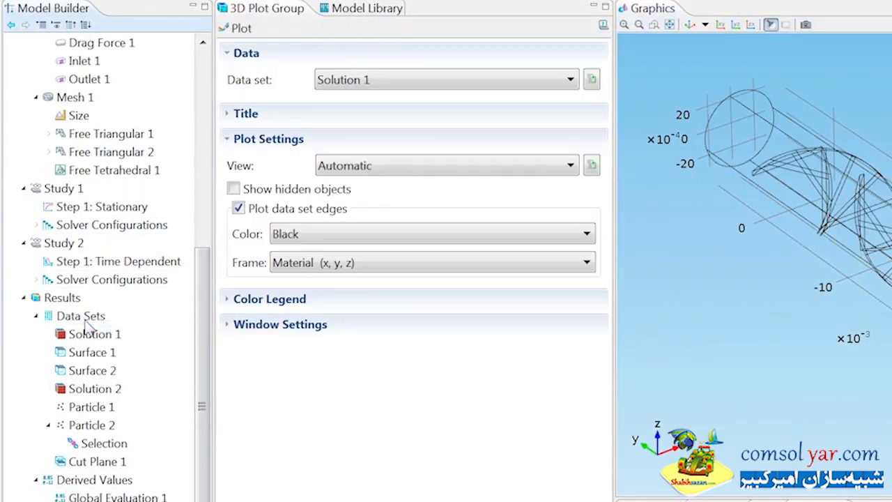
{"action": "left_click", "coordinate": [374, 80]}
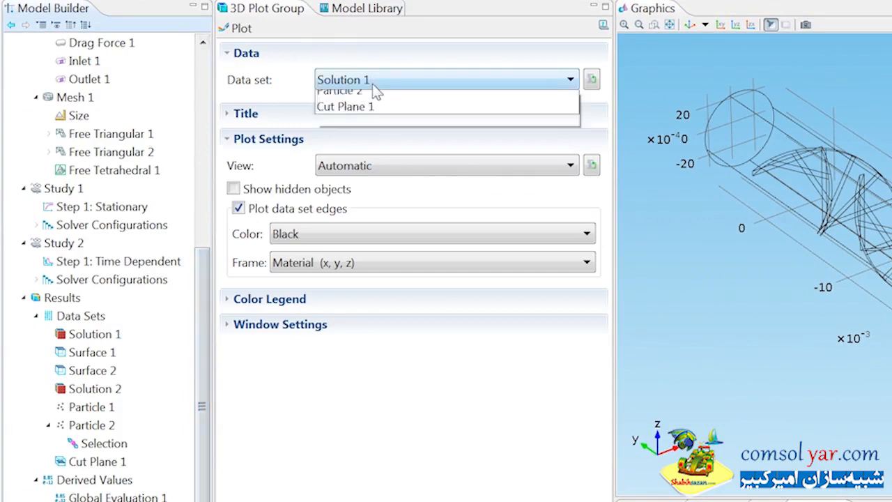
{"action": "left_click", "coordinate": [349, 181]}
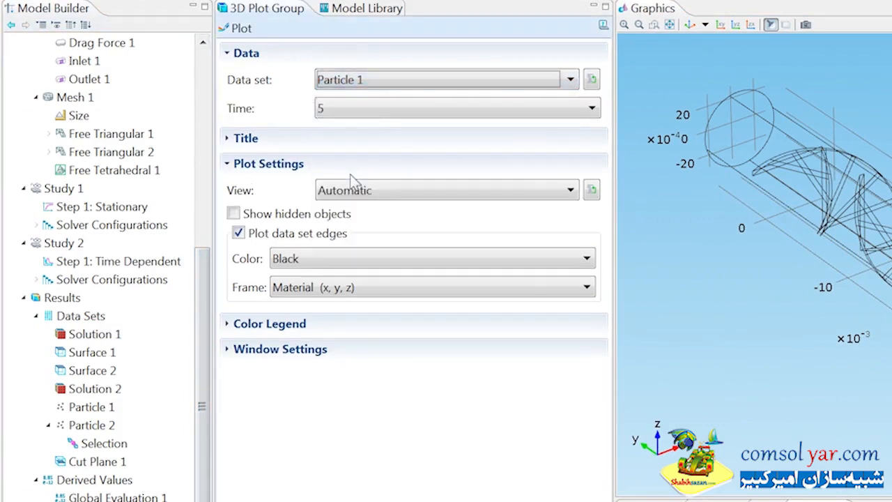
Set the 3D plot group's color legend position to Bottom and its title type to None
{"action": "left_click", "coordinate": [293, 325]}
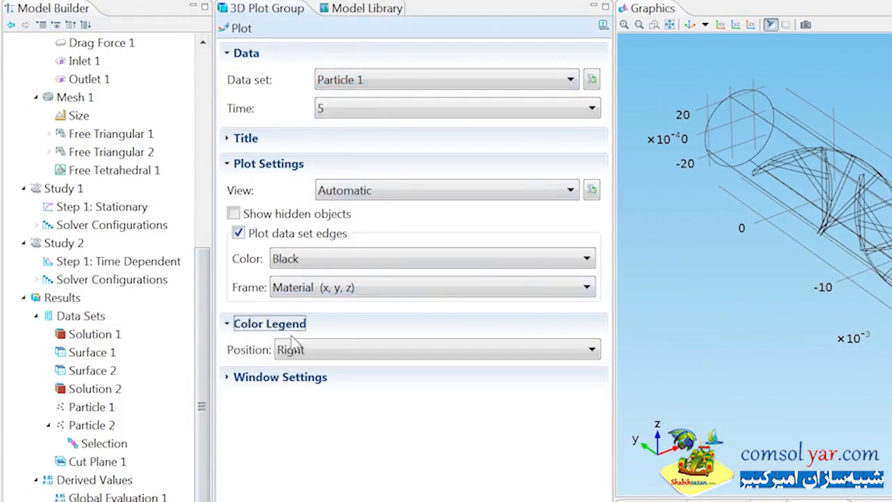
{"action": "left_click", "coordinate": [301, 350]}
{"action": "left_click", "coordinate": [300, 386]}
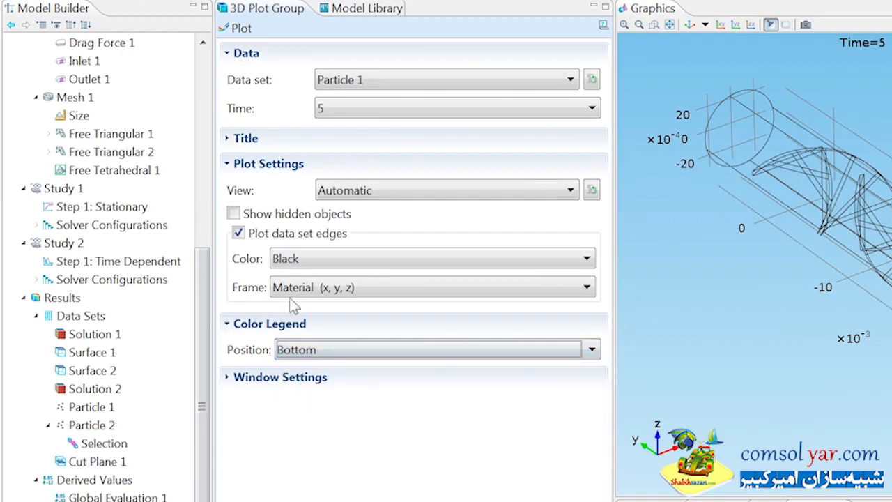
{"action": "left_click", "coordinate": [262, 143]}
{"action": "left_click", "coordinate": [288, 164]}
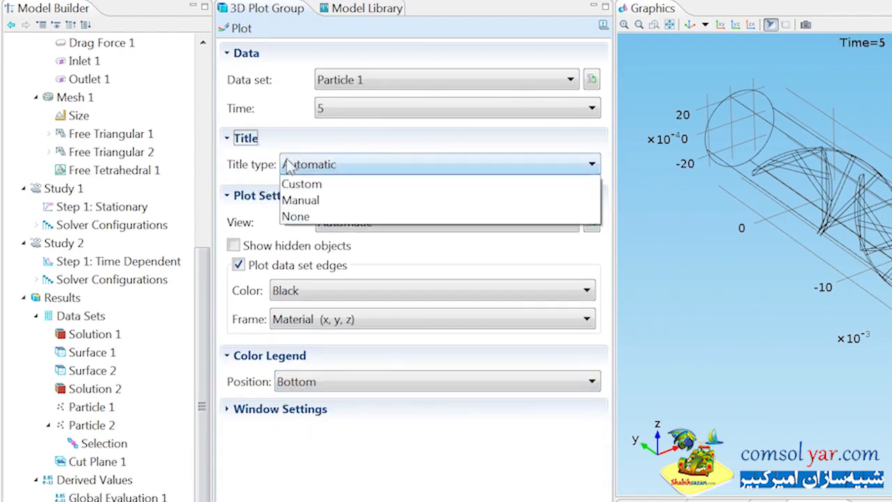
{"action": "left_click", "coordinate": [298, 233]}
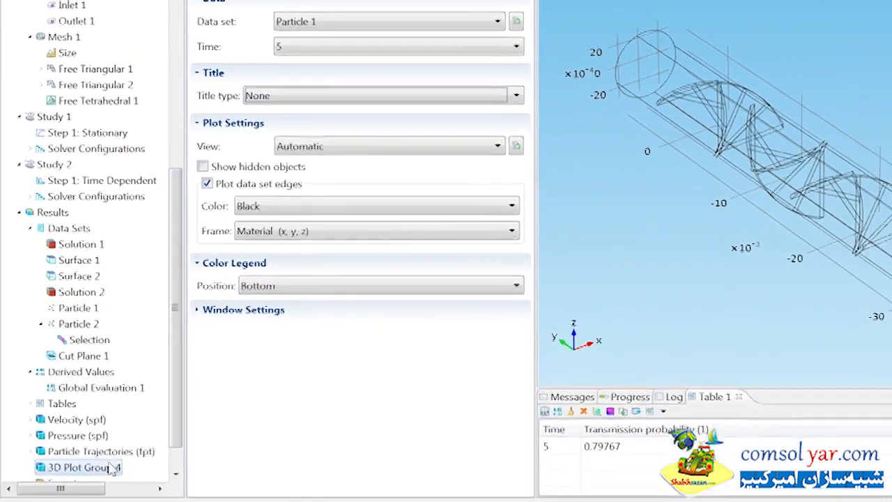
Add a Poincaré Map to the new 3D plot group and set its cut plane to Cut Plane 1
{"action": "right_click", "coordinate": [107, 457]}
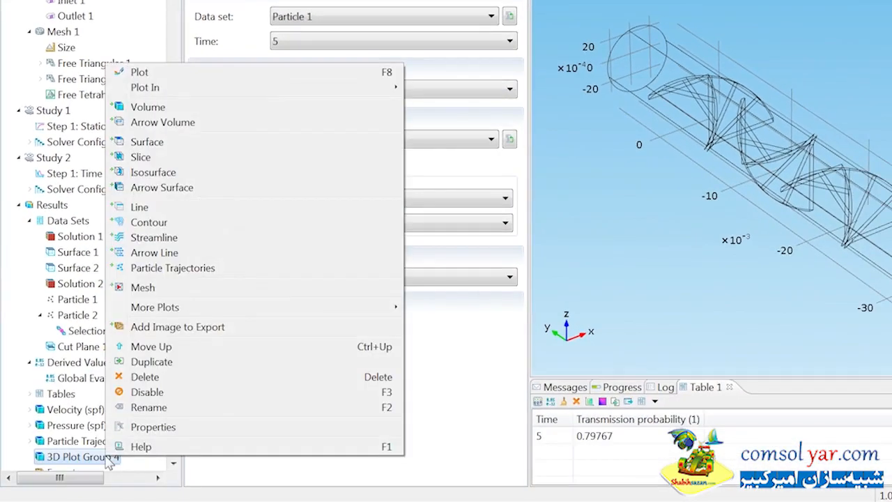
{"action": "mouse_move", "coordinate": [235, 312]}
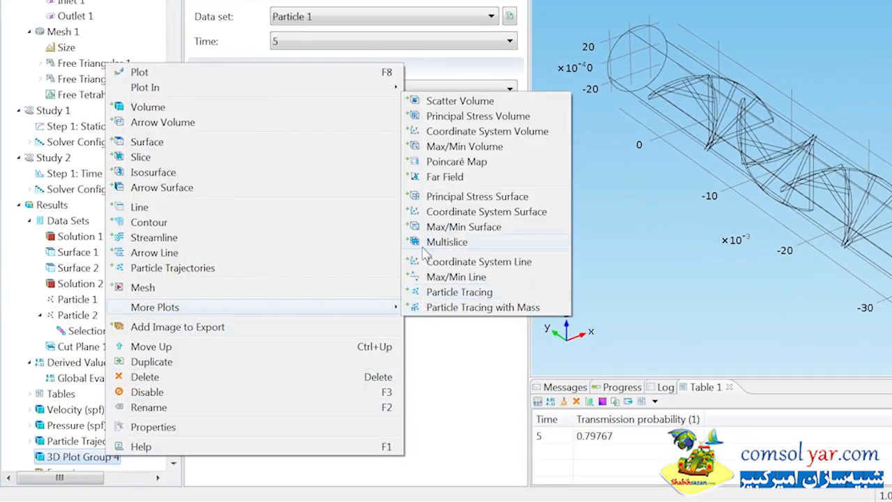
{"action": "left_click", "coordinate": [431, 161]}
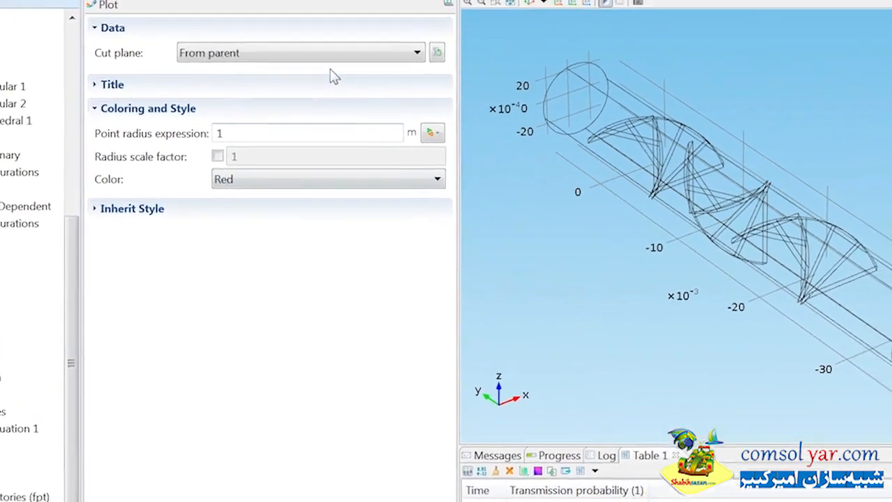
{"action": "left_click", "coordinate": [416, 17]}
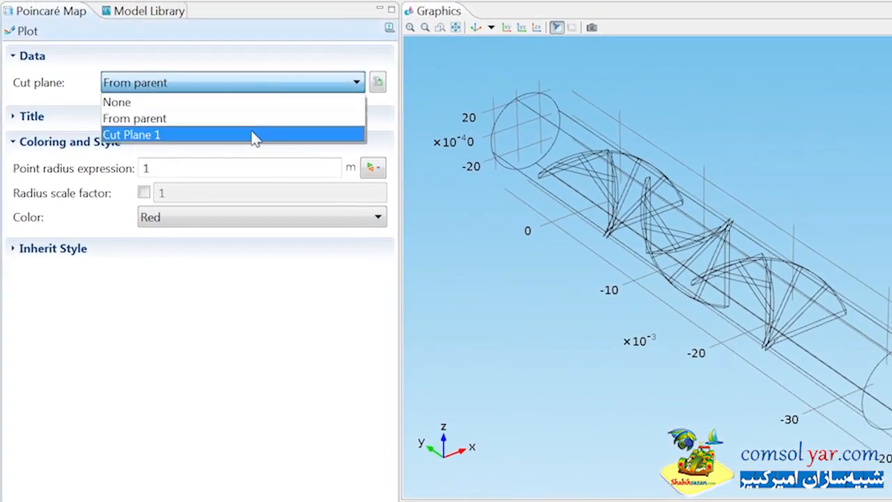
{"action": "left_click", "coordinate": [255, 135]}
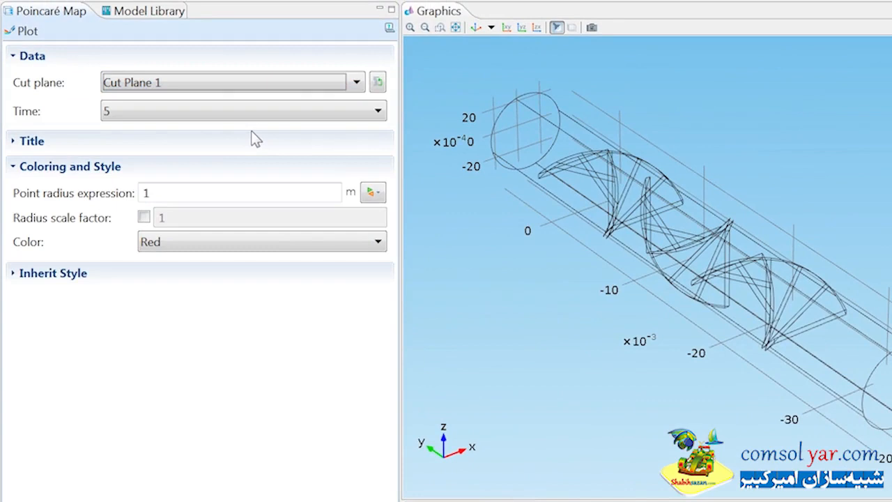
Enable the Poincaré map's radius scale factor, set it to 6e-5, and plot the map
{"action": "left_click", "coordinate": [145, 218]}
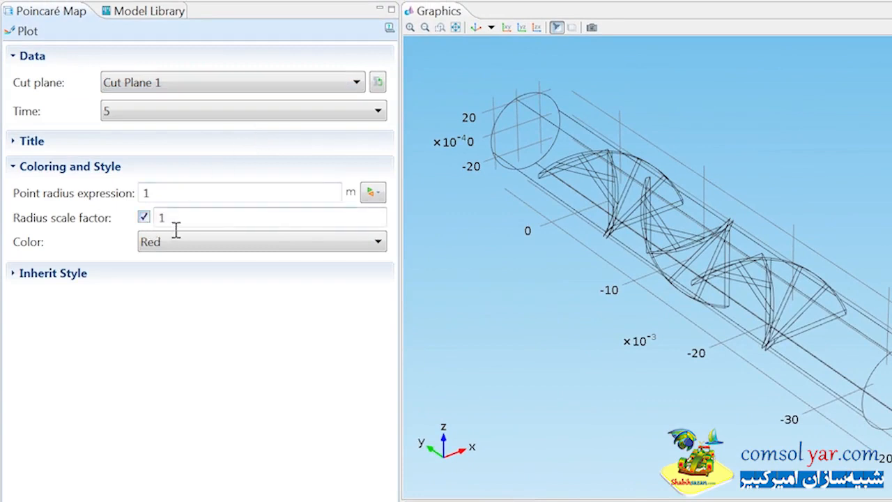
{"action": "double_click", "coordinate": [169, 221]}
{"action": "type", "text": "6e-5"}
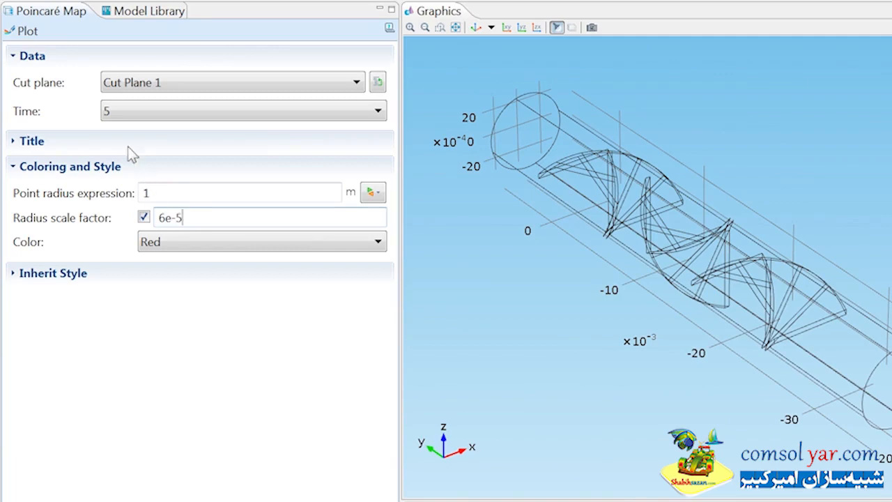
{"action": "left_click", "coordinate": [26, 31]}
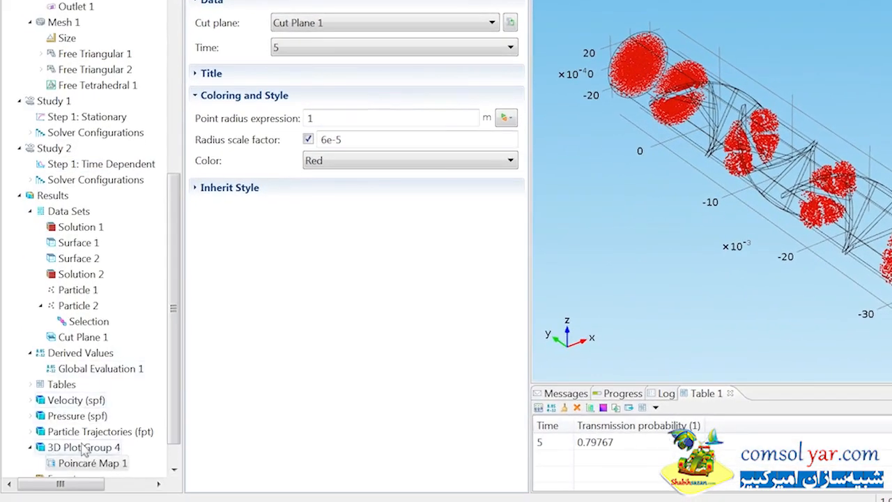
Add a Color Expression to the Poincaré map with expression at(0,qx<0) and turn off its color legend
{"action": "right_click", "coordinate": [79, 464]}
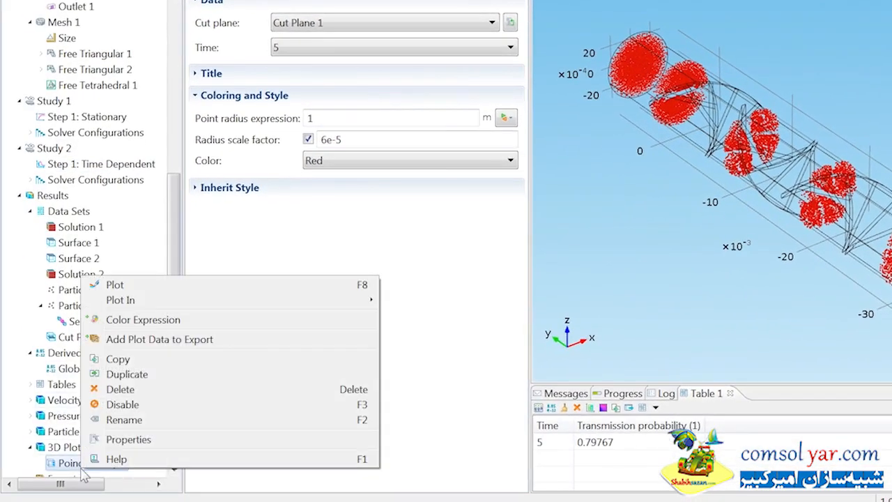
{"action": "left_click", "coordinate": [142, 319]}
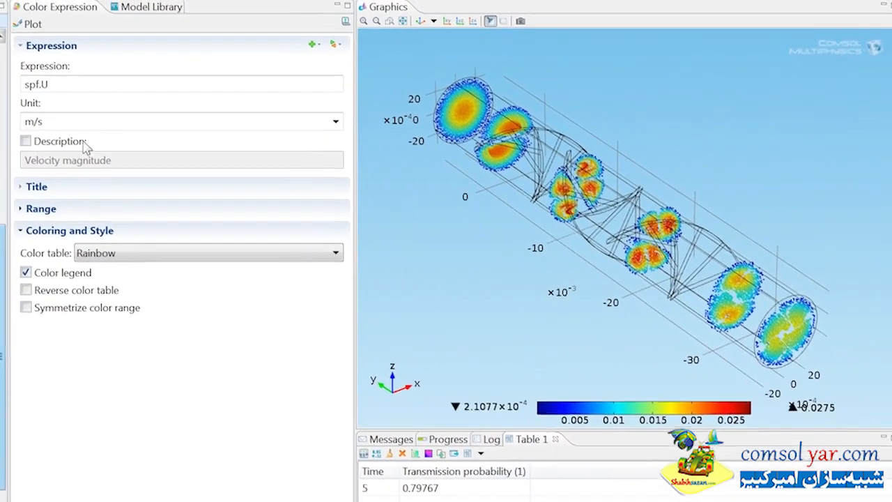
{"action": "left_click_drag", "start_coordinate": [245, 43], "coordinate": [199, 46]}
{"action": "key", "text": "BackSpace"}
{"action": "type", "text": "at(0,qx<0"}
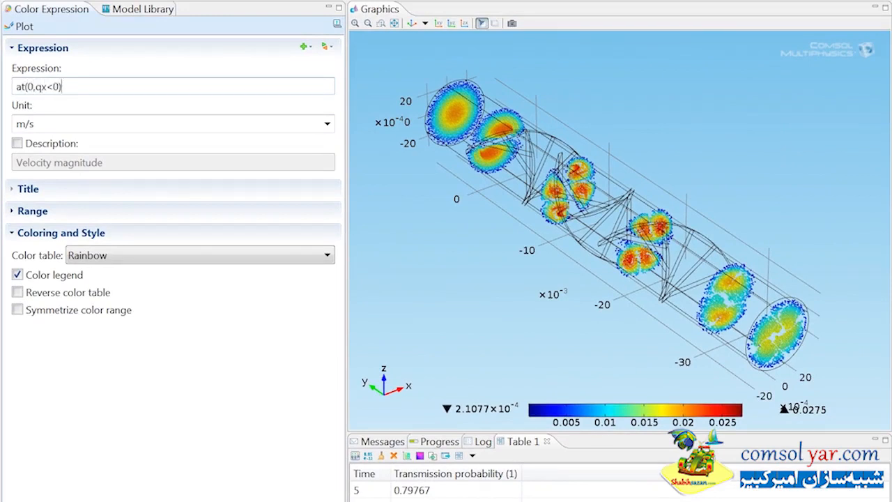
{"action": "left_click", "coordinate": [18, 274]}
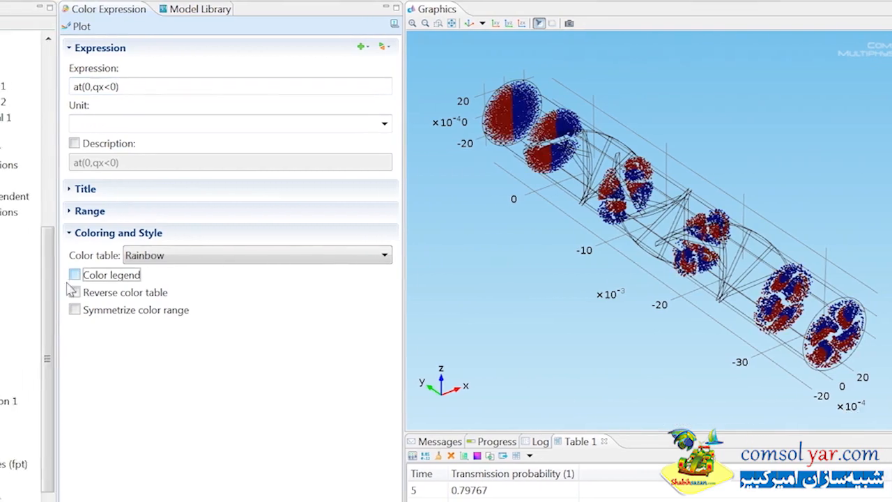
Add a Surface plot to the 3D plot group containing the Poincaré map, using the Cut Plane 1 data set
{"action": "left_click", "coordinate": [50, 479]}
{"action": "right_click", "coordinate": [51, 480]}
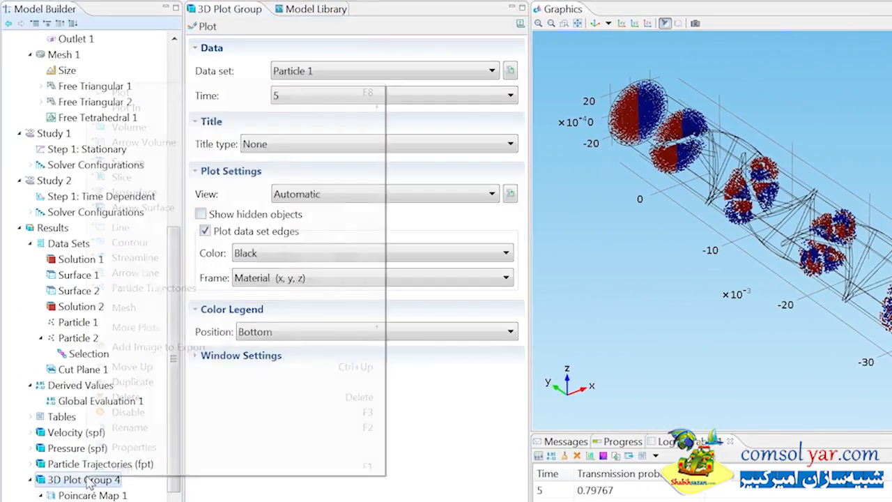
{"action": "left_click", "coordinate": [129, 161]}
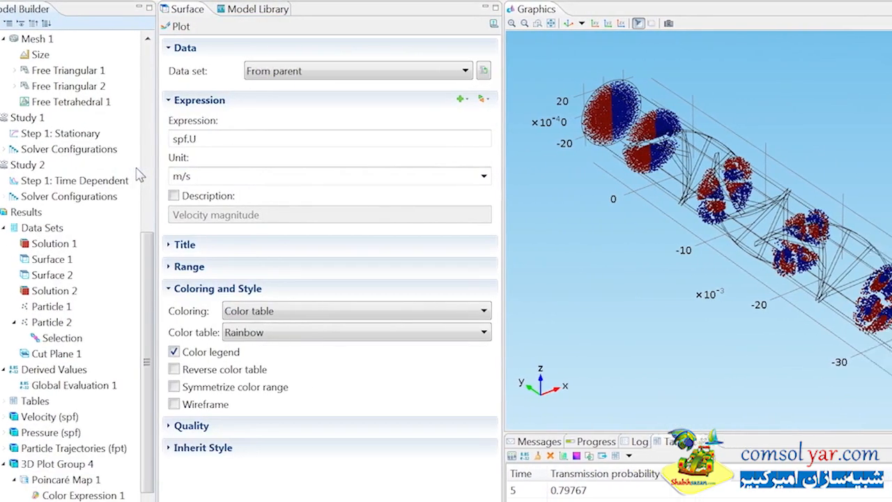
{"action": "left_click", "coordinate": [174, 71]}
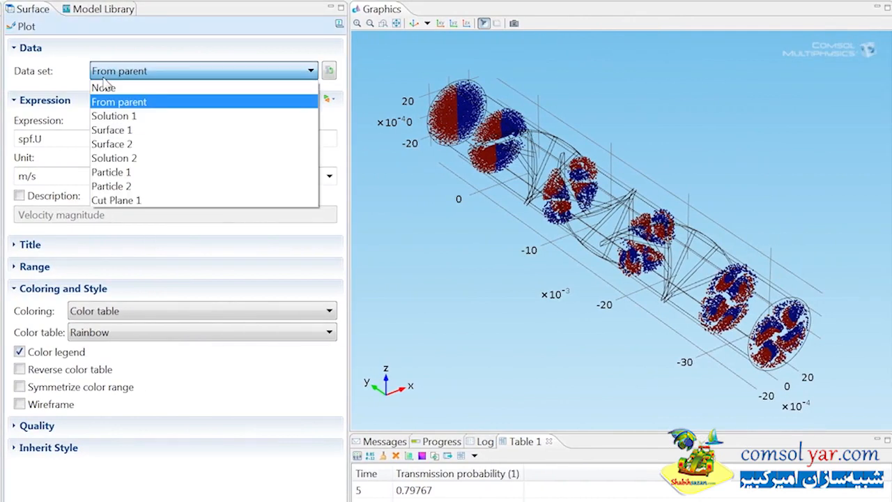
{"action": "left_click", "coordinate": [116, 200]}
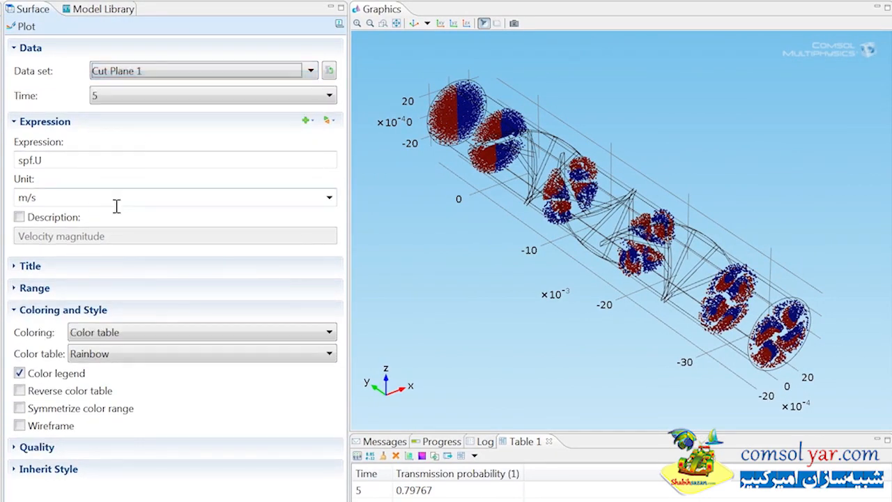
Set the surface plot's expression to 1 and give it uniform coloring in Gray
{"action": "double_click", "coordinate": [32, 160]}
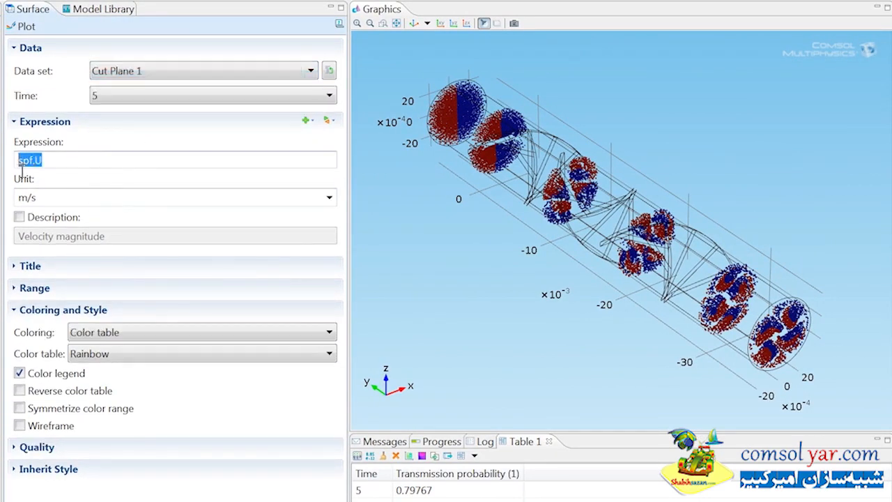
{"action": "type", "text": "1"}
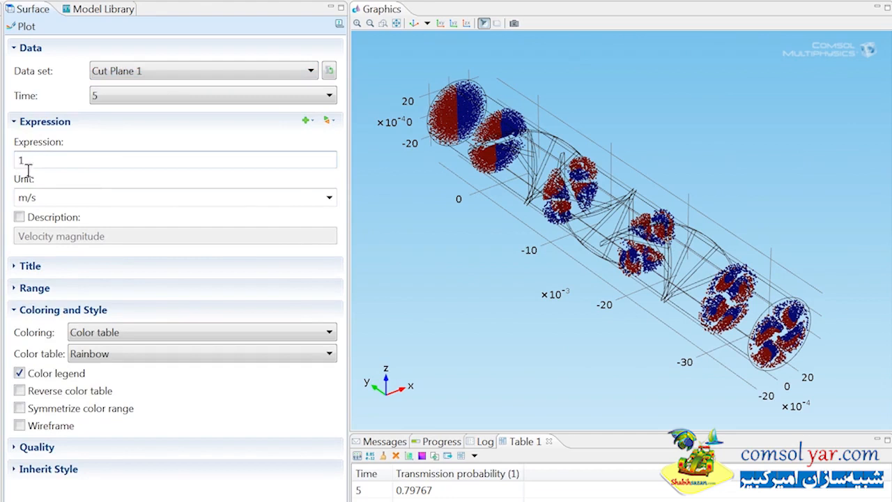
{"action": "left_click", "coordinate": [105, 332]}
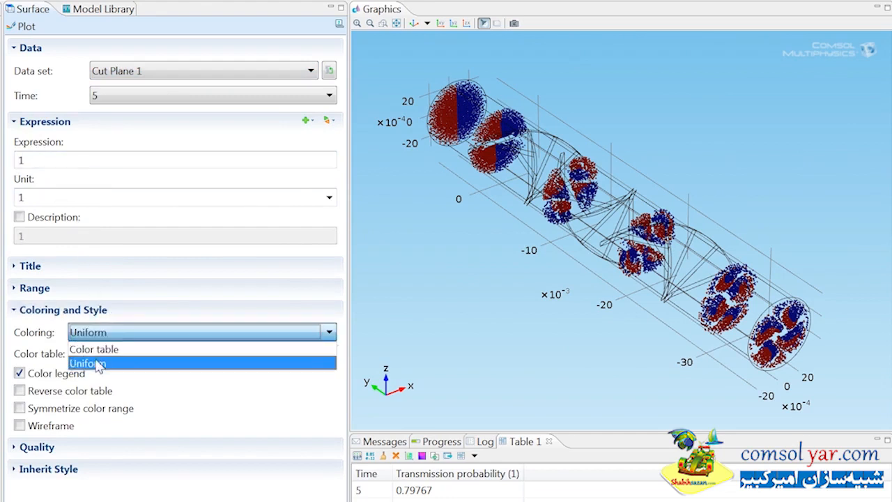
{"action": "left_click", "coordinate": [98, 364]}
{"action": "left_click", "coordinate": [99, 355]}
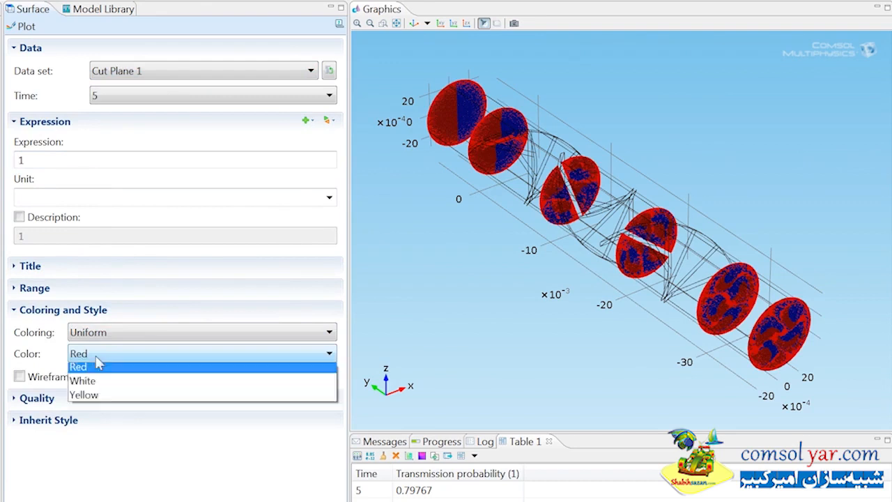
{"action": "left_click", "coordinate": [84, 423]}
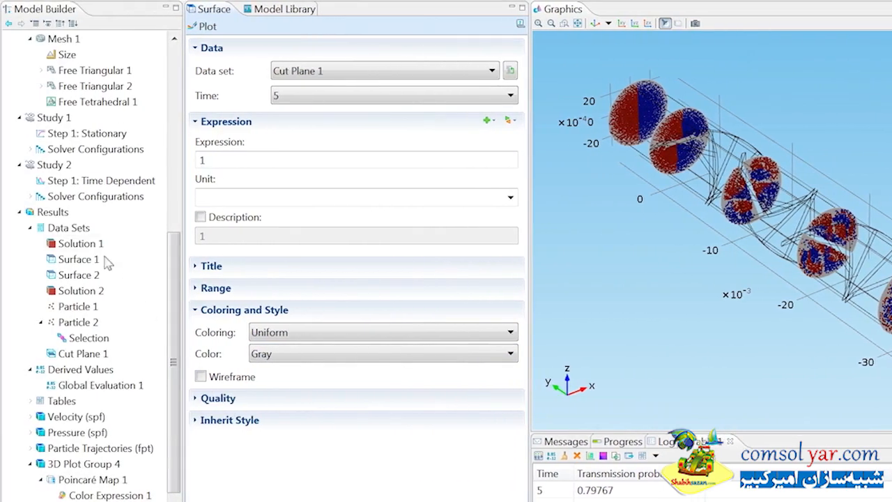
Add a 2D plot group based on the Particle 1 data set, with plotting of data set edges turned off
{"action": "left_click", "coordinate": [52, 212]}
{"action": "right_click", "coordinate": [52, 212]}
{"action": "left_click", "coordinate": [76, 237]}
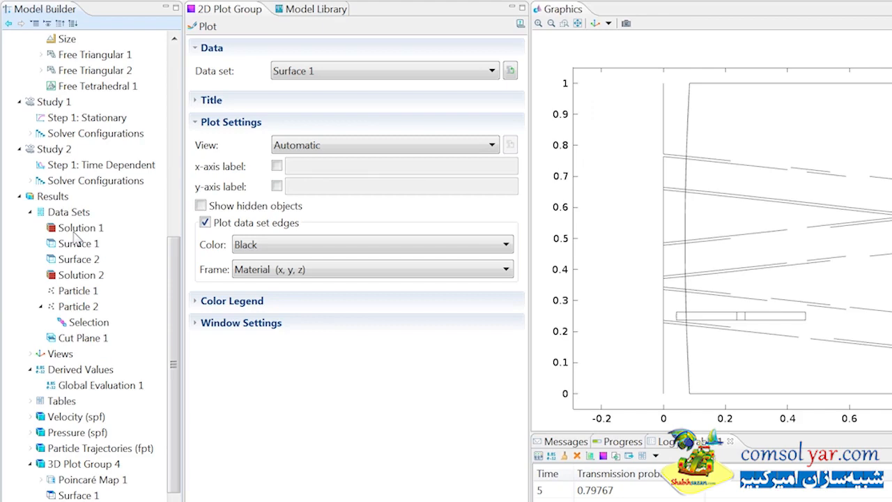
{"action": "left_click", "coordinate": [205, 222]}
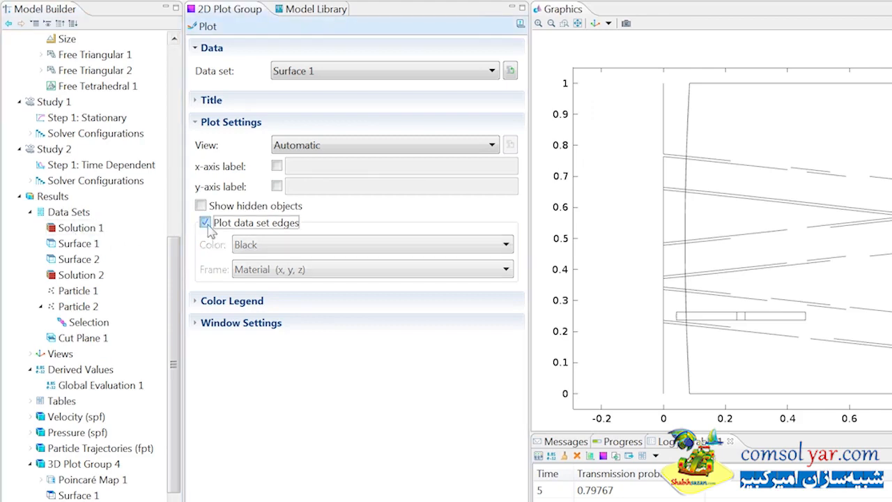
{"action": "left_click", "coordinate": [329, 76]}
{"action": "left_click", "coordinate": [323, 131]}
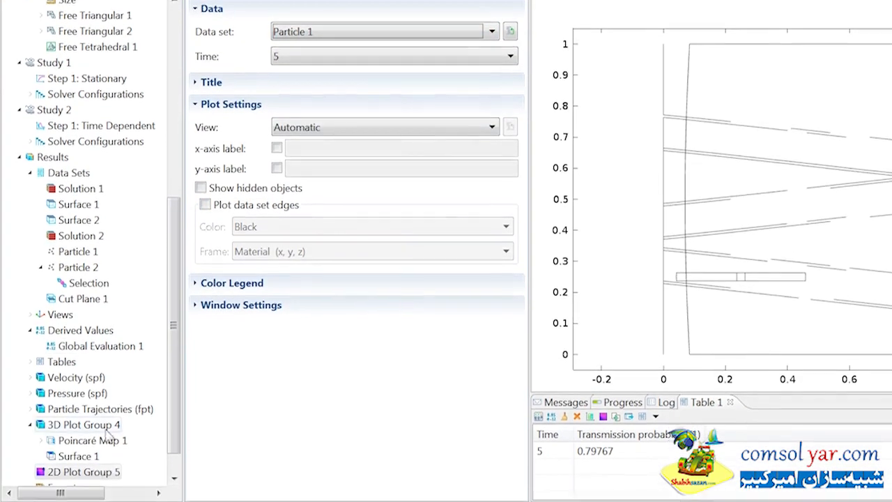
Add a Phase Portrait plot to the new 2D plot group and give its x-axis the manual expression mod1.qx
{"action": "right_click", "coordinate": [103, 467]}
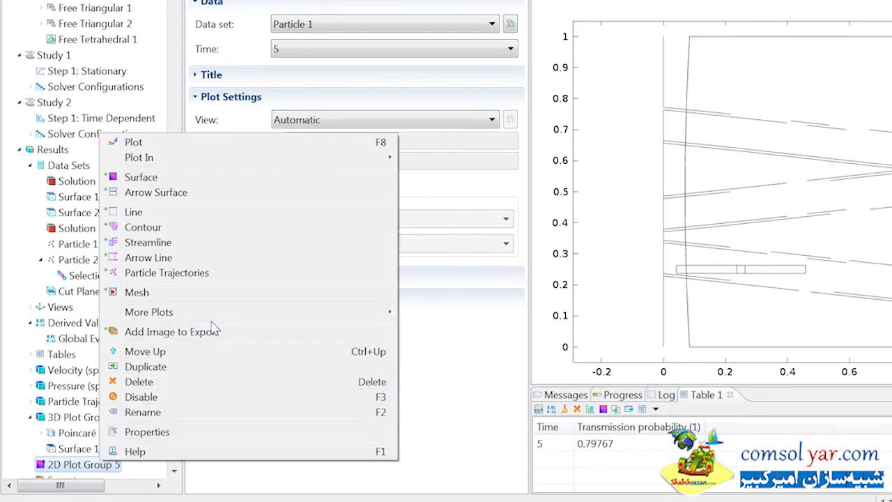
{"action": "mouse_move", "coordinate": [213, 312]}
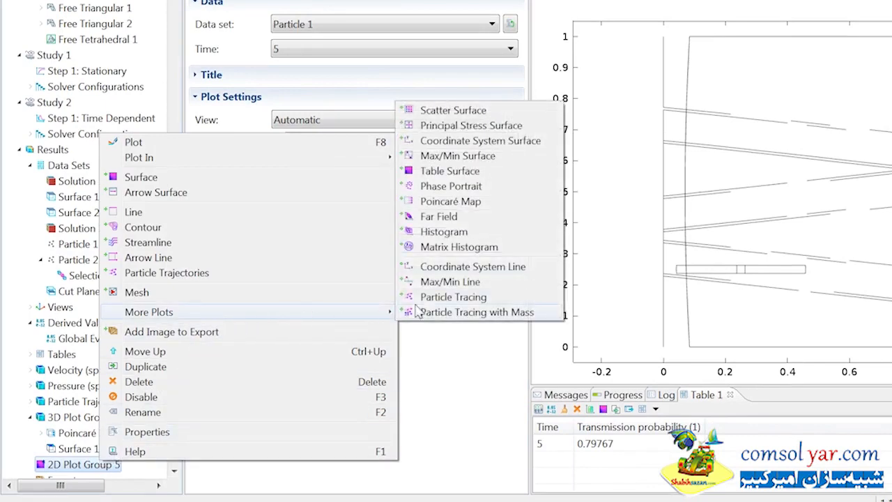
{"action": "left_click", "coordinate": [436, 187]}
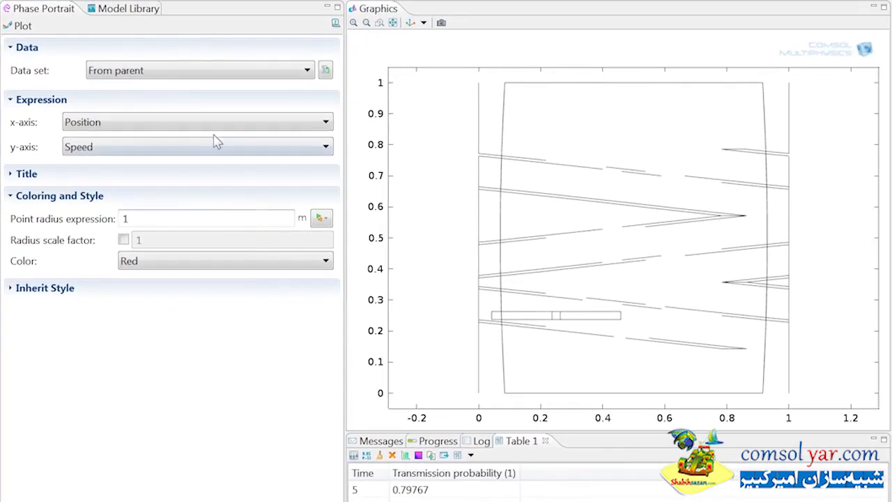
{"action": "left_click", "coordinate": [398, 78]}
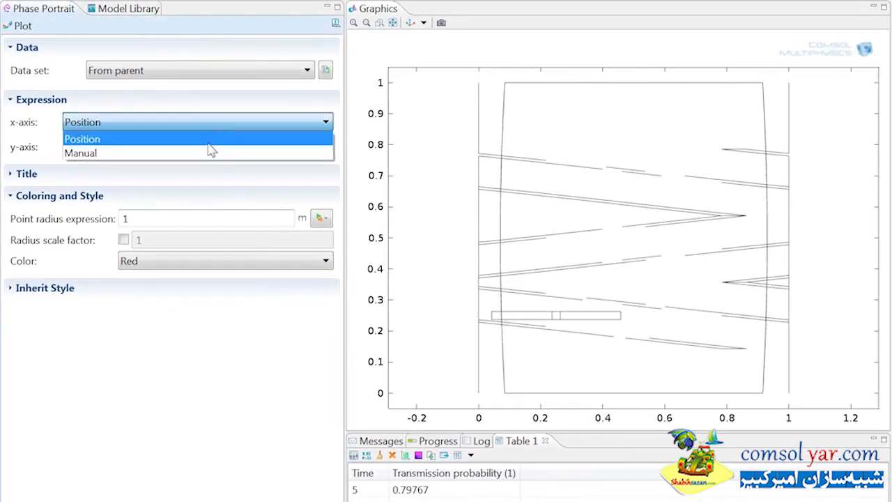
{"action": "left_click", "coordinate": [209, 148]}
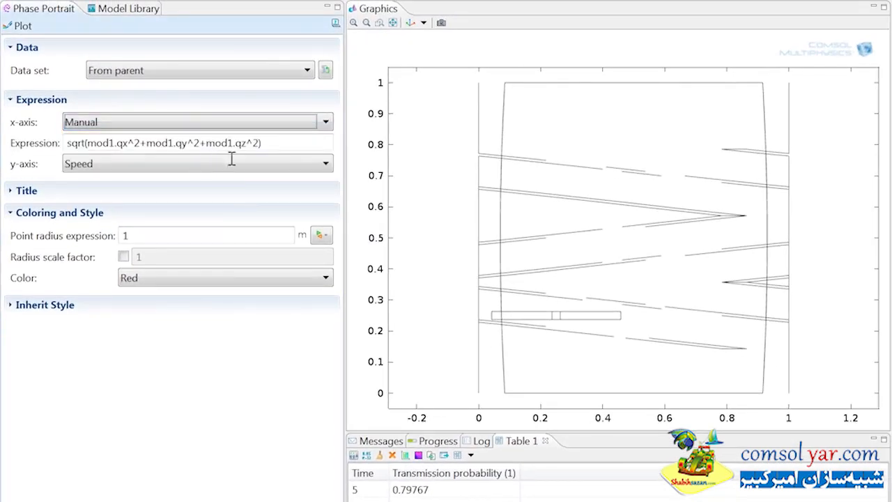
{"action": "left_click_drag", "start_coordinate": [272, 155], "coordinate": [54, 148]}
{"action": "type", "text": "mod1.qx"}
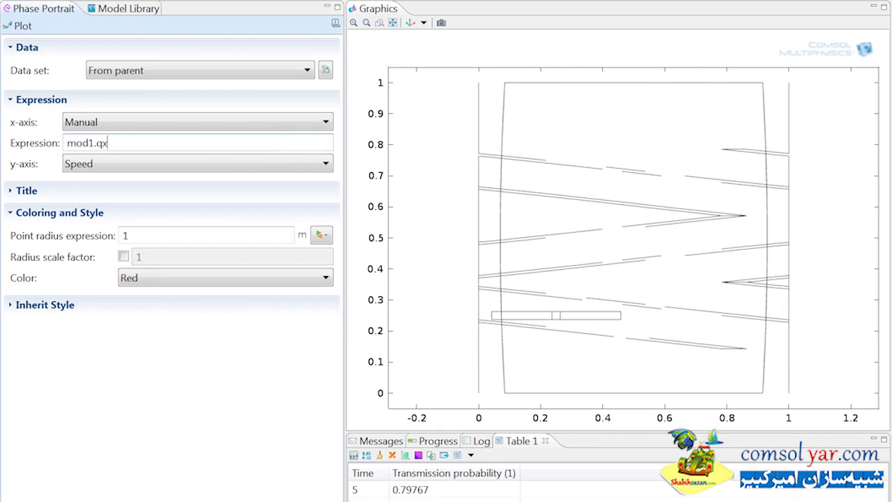
Give the phase portrait's y-axis the manual expression mod1.qz and plot the result fitted to the graphics view
{"action": "left_click", "coordinate": [91, 168]}
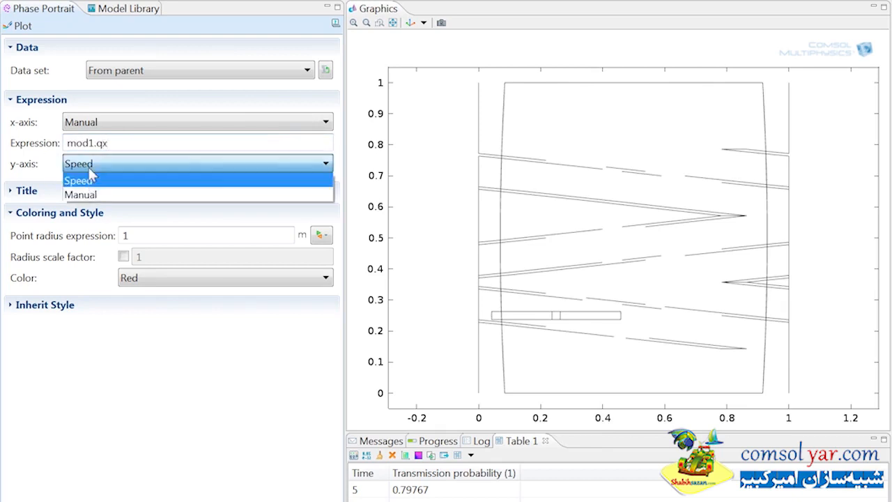
{"action": "left_click", "coordinate": [77, 193]}
{"action": "left_click_drag", "start_coordinate": [273, 187], "coordinate": [65, 185]}
{"action": "type", "text": "mod1.qz"}
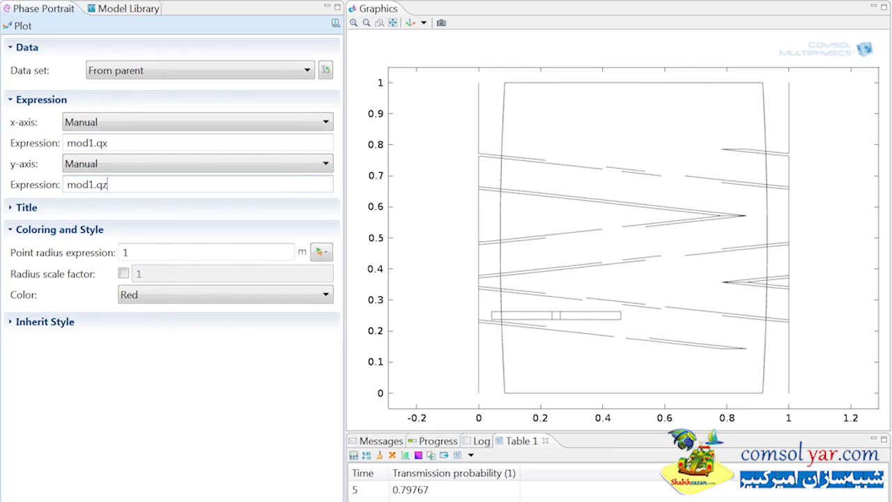
{"action": "left_click", "coordinate": [21, 26]}
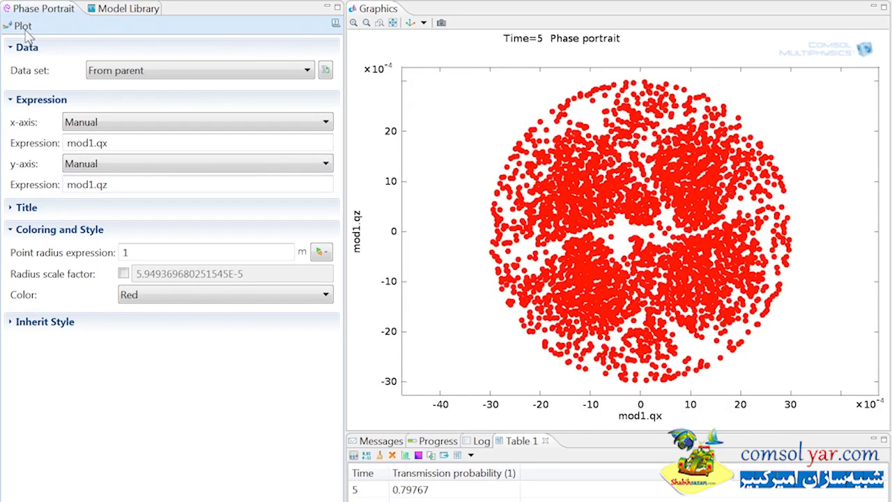
{"action": "left_click", "coordinate": [393, 20]}
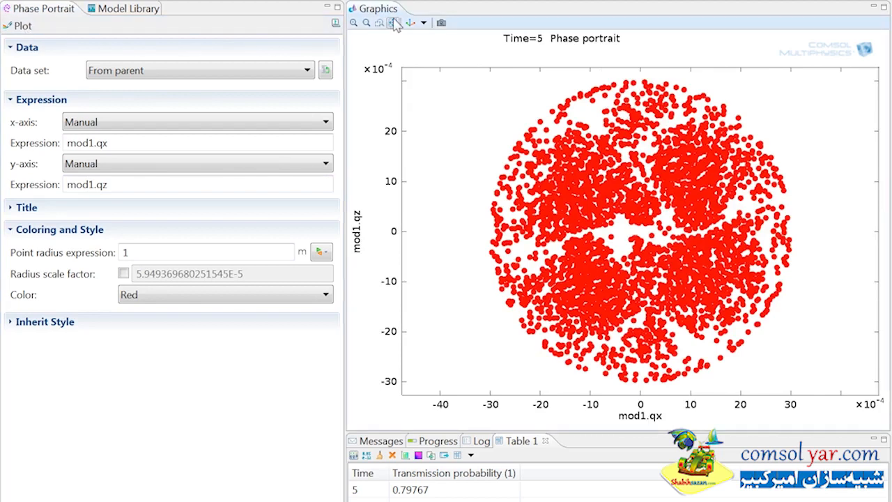
Override the phase portrait's radius scale factor with 3e-5
{"action": "left_click", "coordinate": [124, 274]}
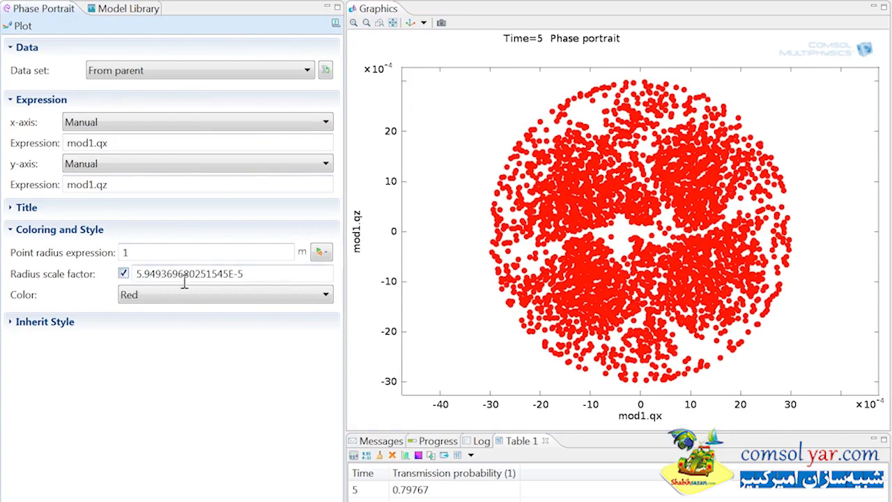
{"action": "left_click_drag", "start_coordinate": [229, 276], "coordinate": [123, 279]}
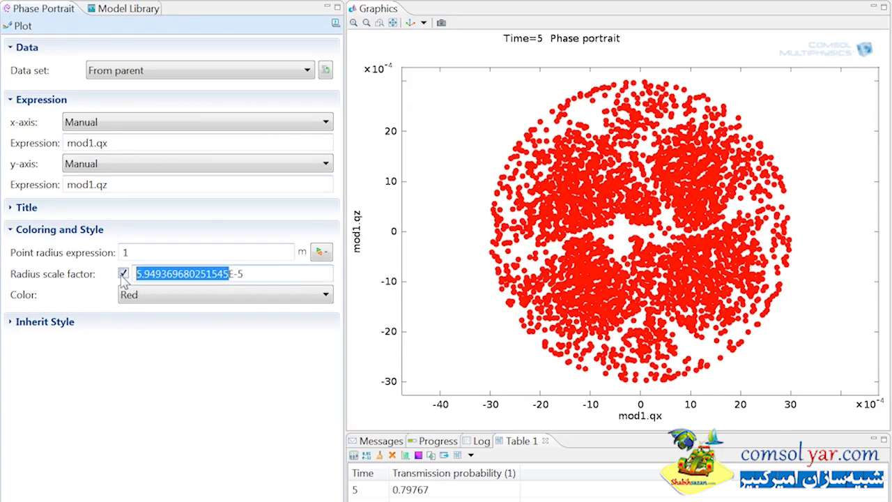
{"action": "type", "text": "3e"}
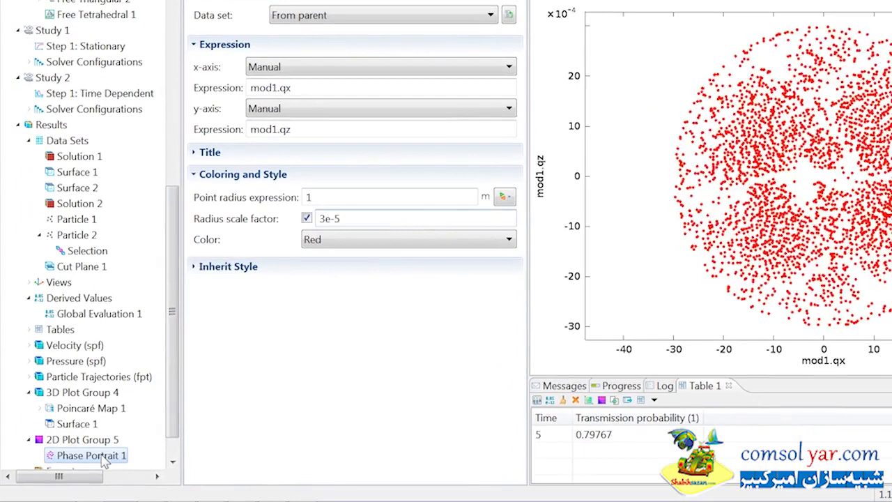
Add a Color Expression of at(0,qx<0) to the phase portrait, turn off its color legend and plot it
{"action": "right_click", "coordinate": [102, 458]}
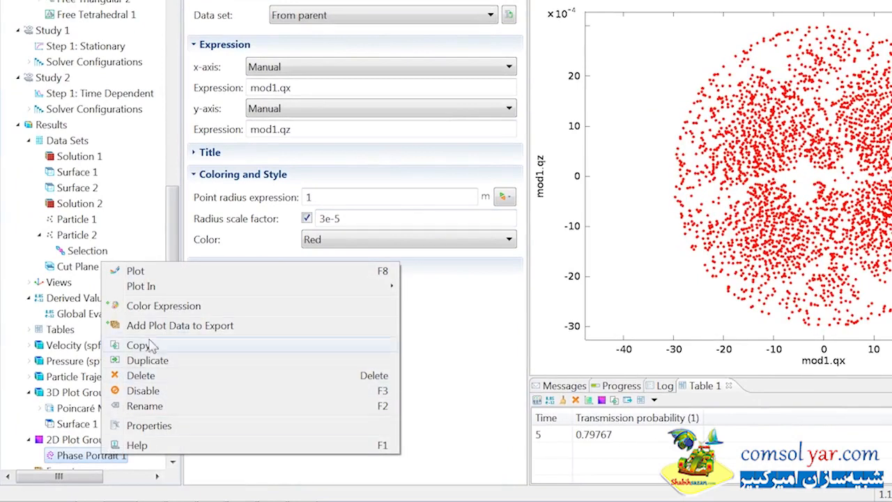
{"action": "left_click", "coordinate": [154, 305]}
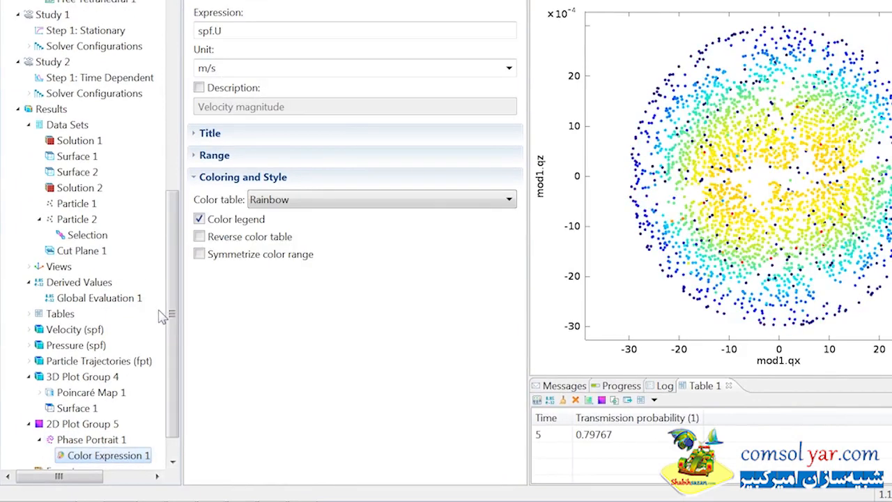
{"action": "left_click", "coordinate": [200, 223]}
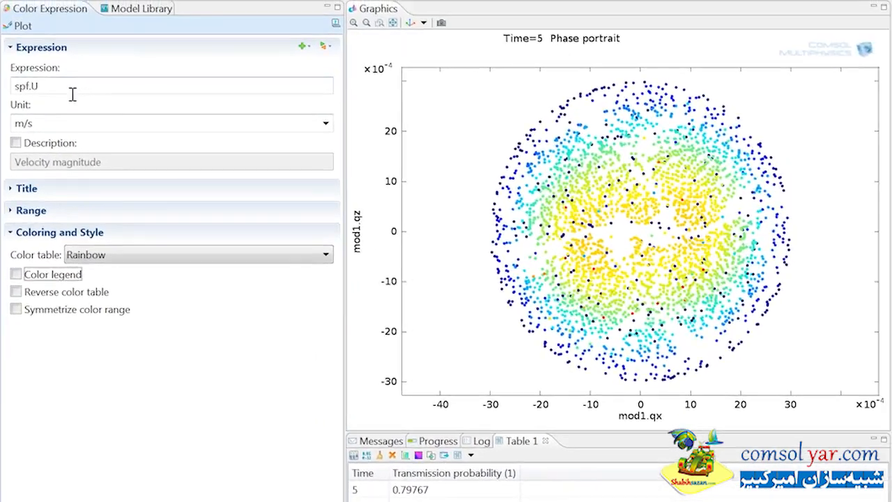
{"action": "left_click_drag", "start_coordinate": [256, 36], "coordinate": [192, 36]}
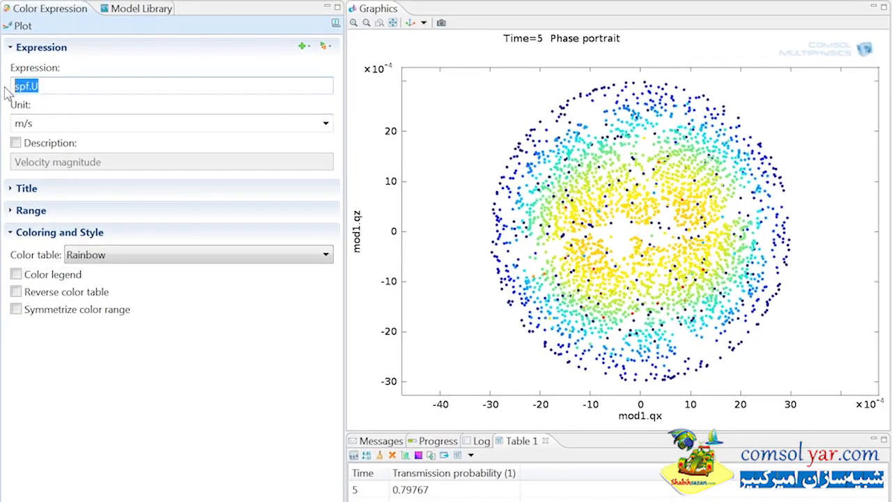
{"action": "type", "text": "at(0,qx<0"}
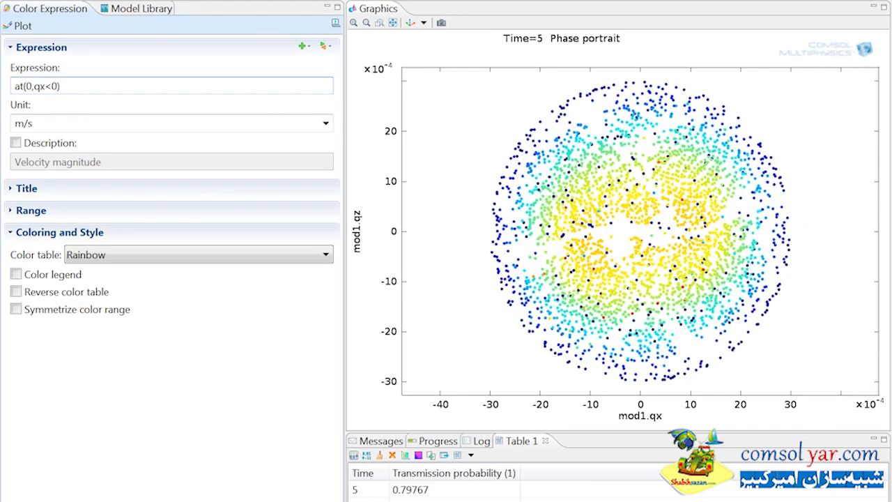
{"action": "left_click", "coordinate": [19, 27]}
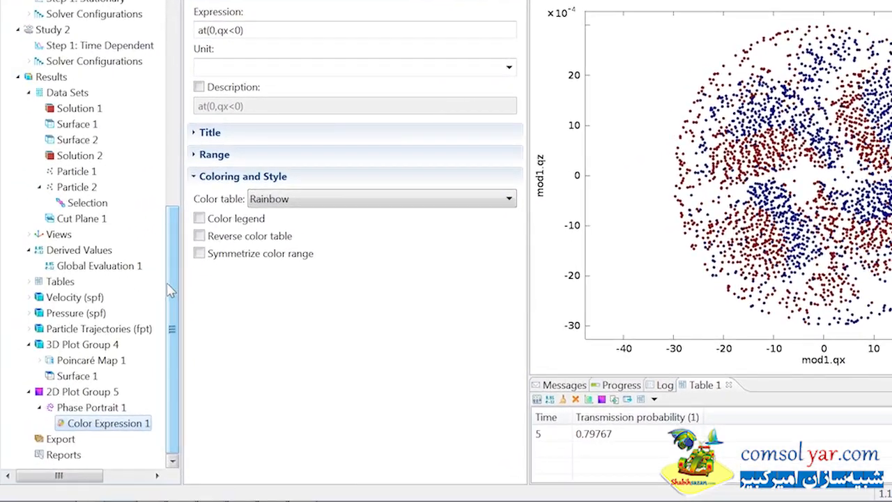
Add a Player under Export with 2D Plot Group 5 as its subject
{"action": "right_click", "coordinate": [63, 438]}
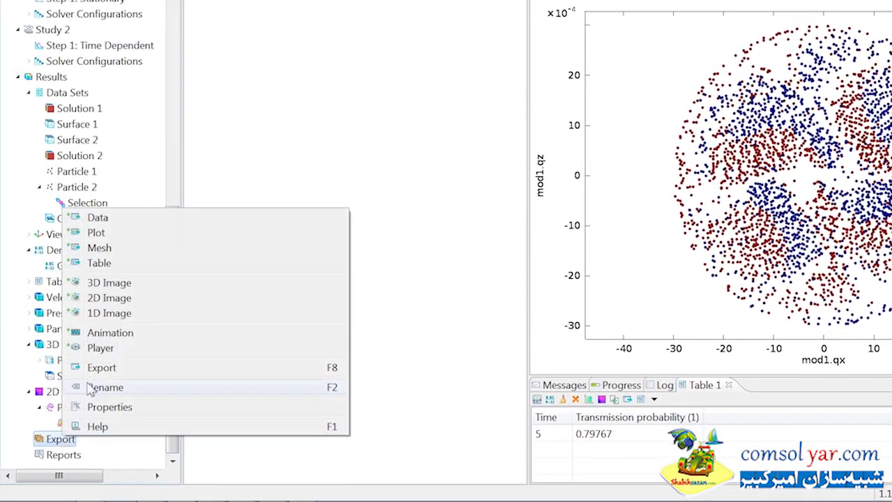
{"action": "left_click", "coordinate": [97, 348]}
{"action": "left_click", "coordinate": [258, 8]}
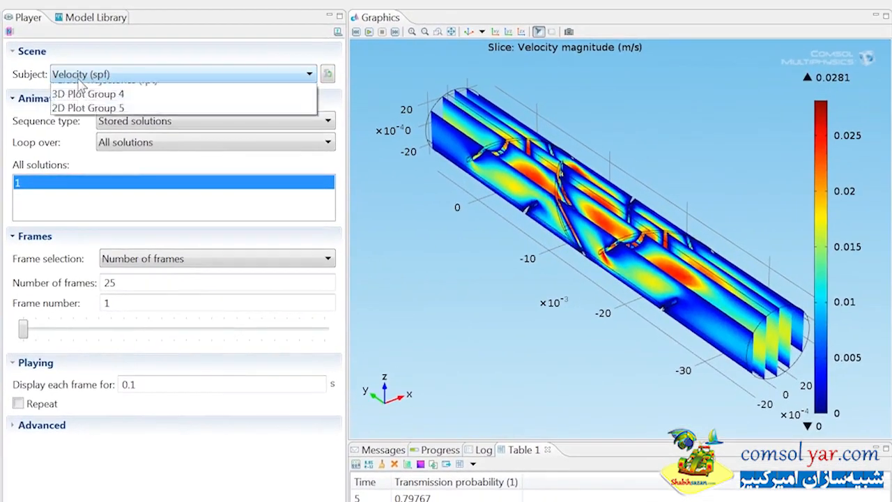
{"action": "left_click", "coordinate": [86, 159]}
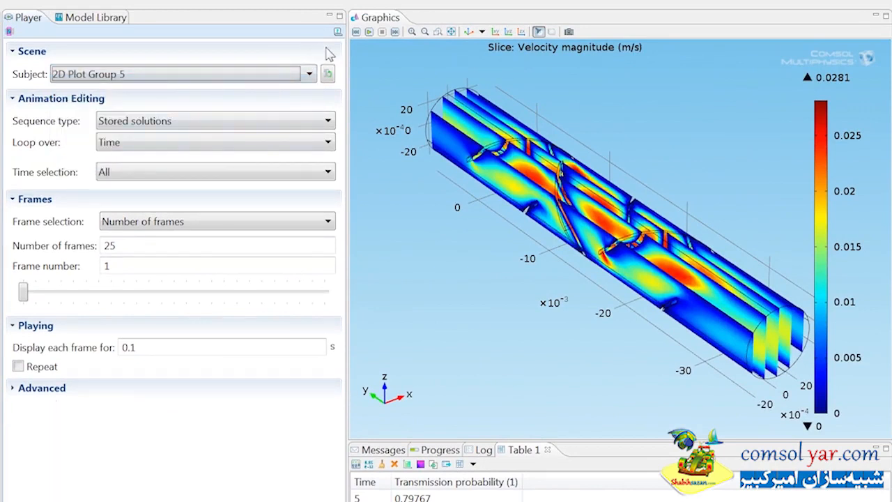
Generate the phase portrait animation and replay it to watch the particles mix over time
{"action": "left_click", "coordinate": [369, 32]}
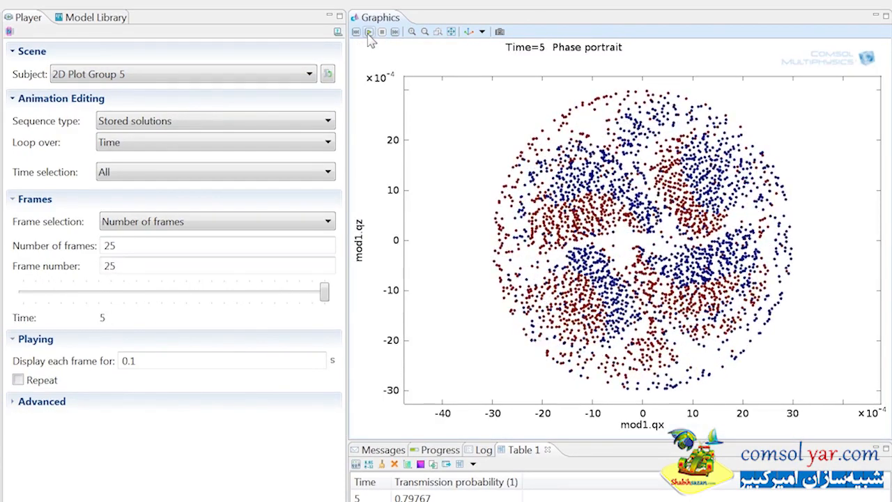
{"action": "left_click", "coordinate": [368, 32]}
{"action": "left_click", "coordinate": [369, 33]}
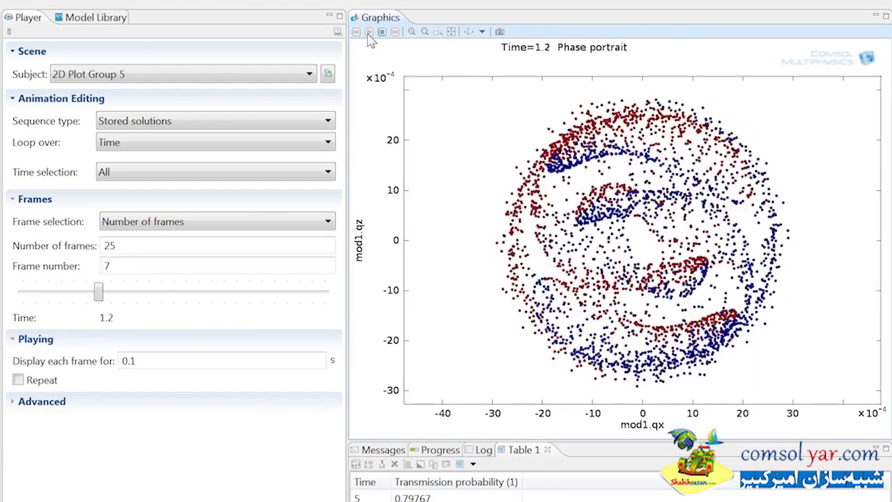